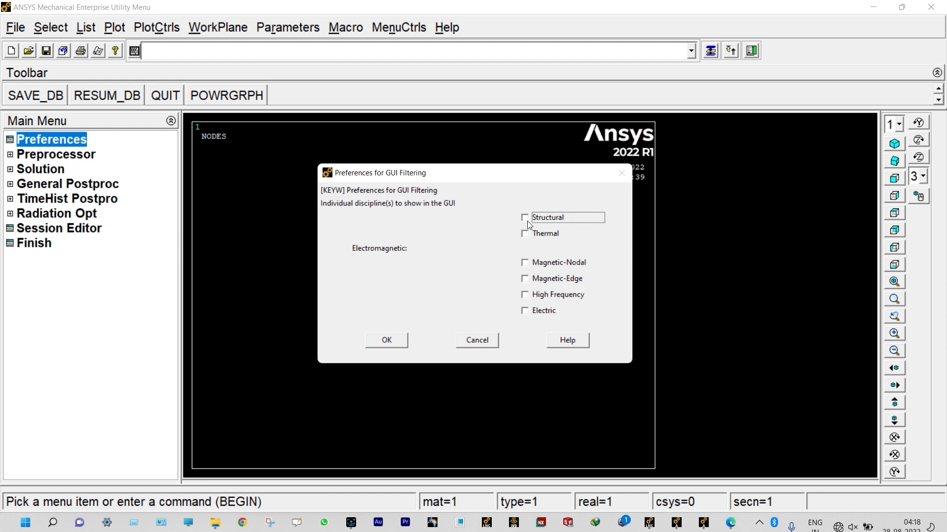
Filter the interface preferences to show only the Structural discipline
{"action": "left_click", "coordinate": [527, 221]}
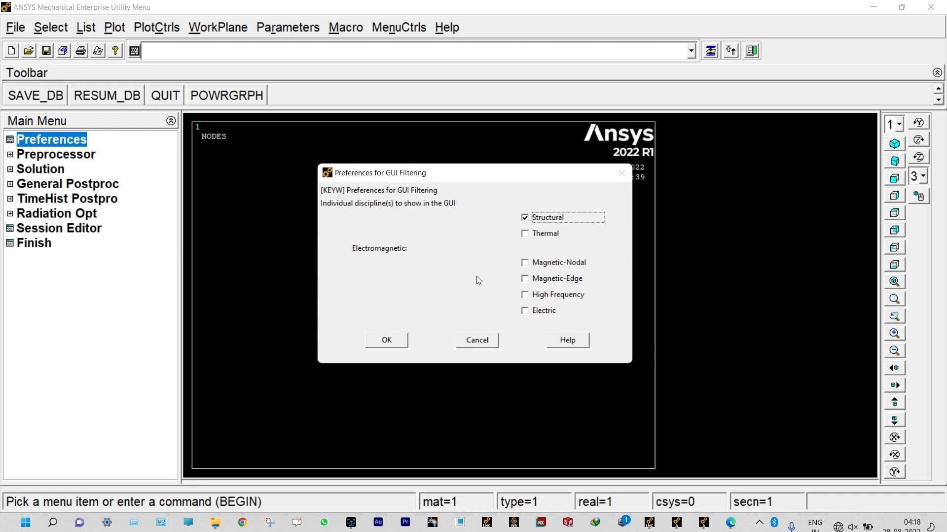
{"action": "left_click", "coordinate": [396, 335]}
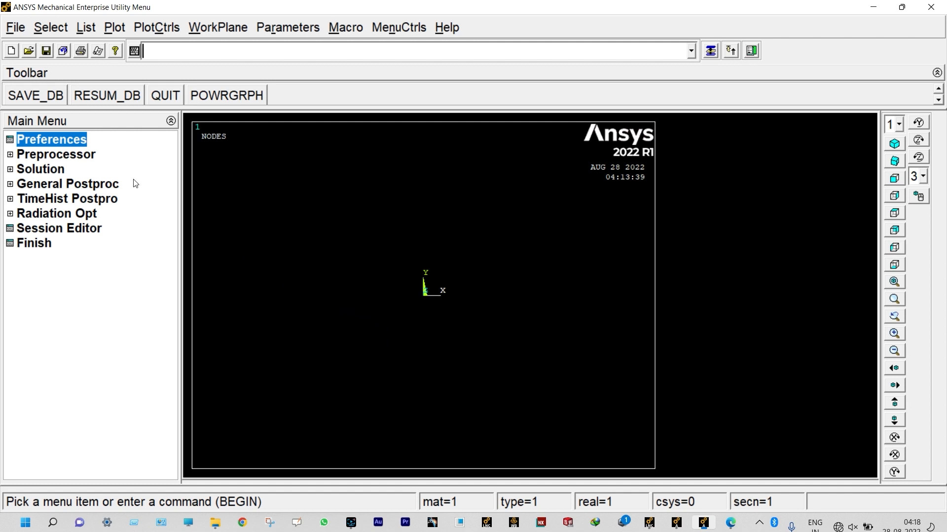
Add a 3D finite strain beam, BEAM188, as element type 1
{"action": "left_click", "coordinate": [81, 155]}
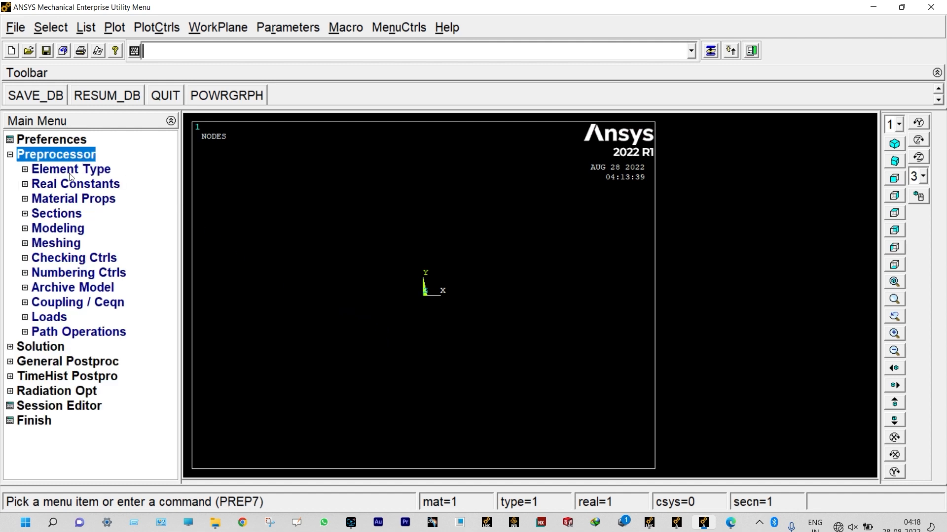
{"action": "left_click", "coordinate": [70, 172]}
{"action": "left_click", "coordinate": [74, 185]}
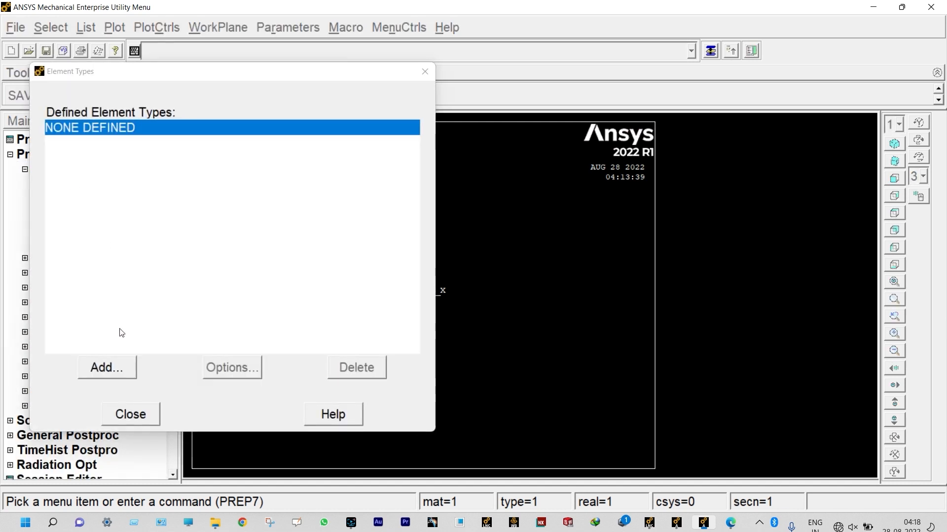
{"action": "left_click", "coordinate": [110, 367]}
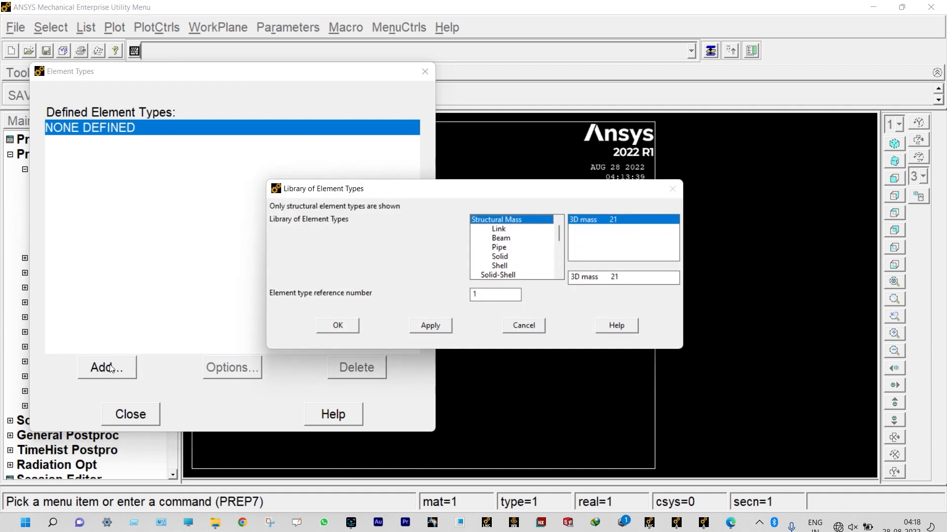
{"action": "left_click", "coordinate": [500, 240]}
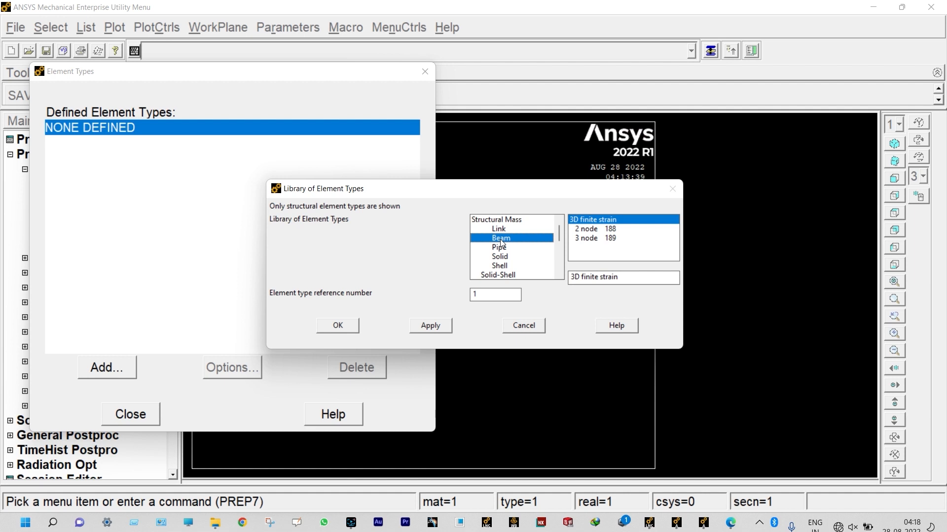
{"action": "left_click", "coordinate": [341, 327]}
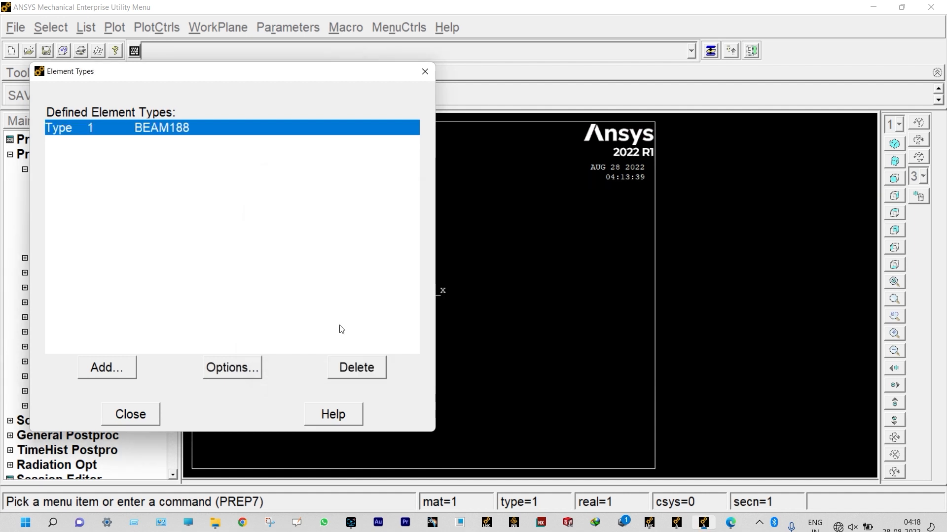
Set the element behavior (K3) of BEAM188 to Cubic Form. and finish the element type definition
{"action": "left_click", "coordinate": [249, 368]}
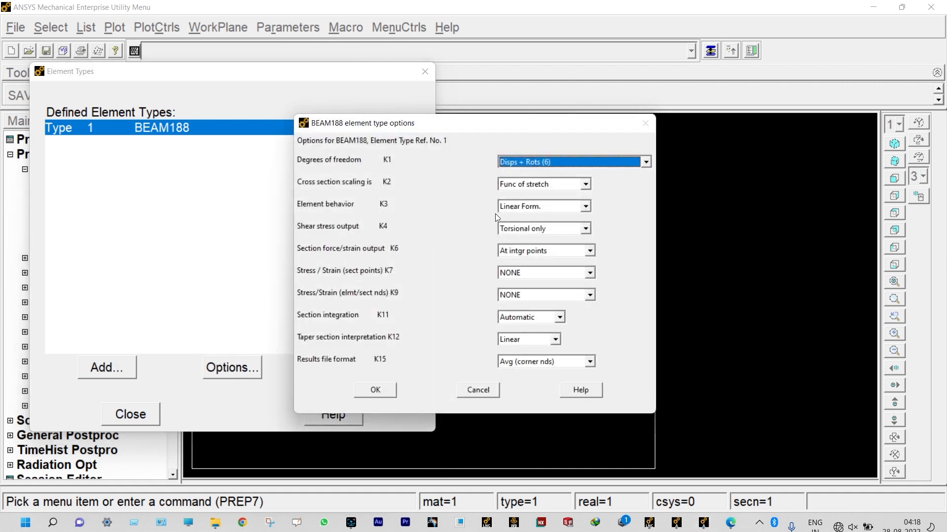
{"action": "left_click", "coordinate": [536, 209]}
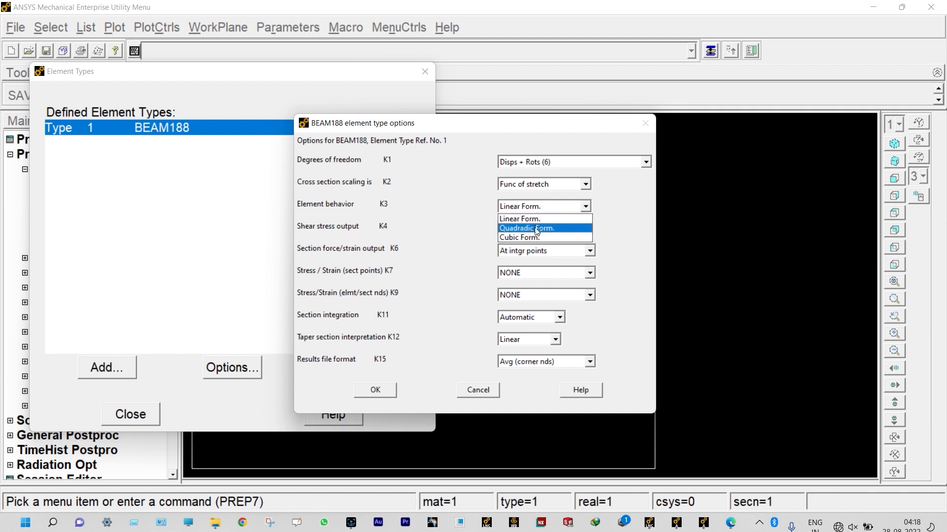
{"action": "left_click", "coordinate": [531, 237]}
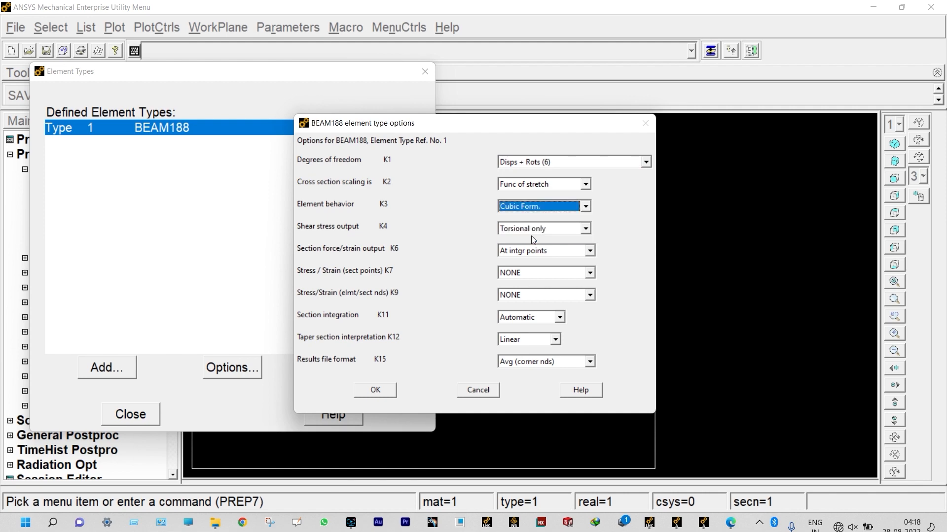
{"action": "left_click", "coordinate": [375, 391]}
{"action": "left_click", "coordinate": [139, 415]}
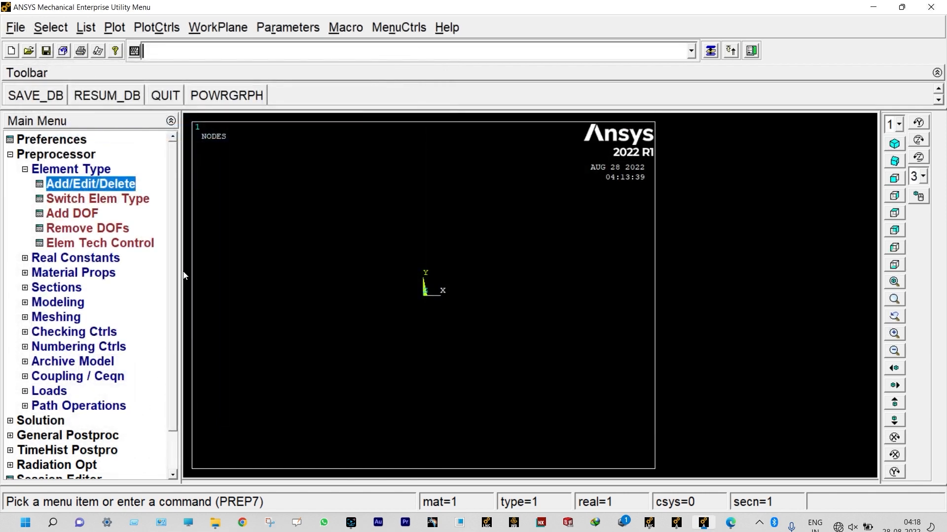
Define material 1 as structural linear elastic isotropic with EX 2E11 and PRXY 0.3
{"action": "left_click", "coordinate": [113, 274]}
{"action": "left_click", "coordinate": [92, 258]}
{"action": "double_click", "coordinate": [501, 244]}
{"action": "double_click", "coordinate": [513, 257]}
{"action": "left_click", "coordinate": [524, 272]}
{"action": "double_click", "coordinate": [524, 272]}
{"action": "double_click", "coordinate": [552, 286]}
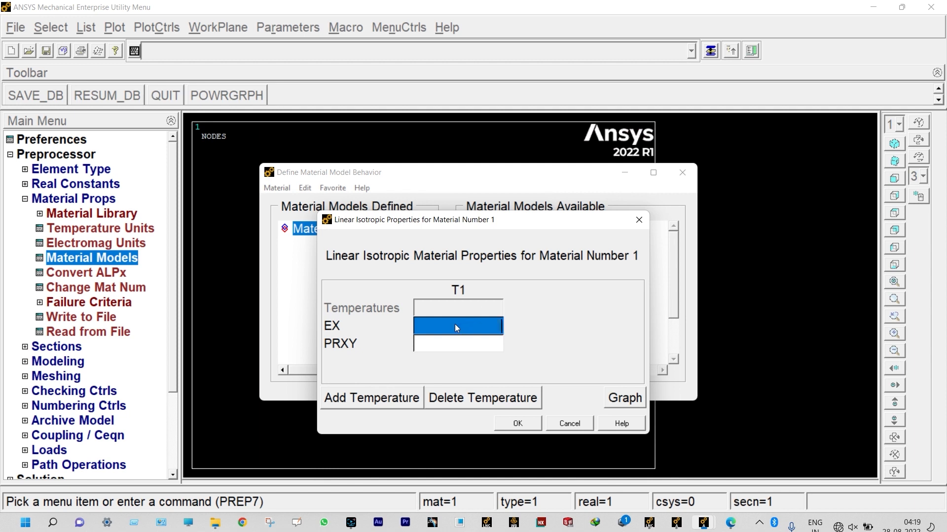
{"action": "type", "text": "2E11"}
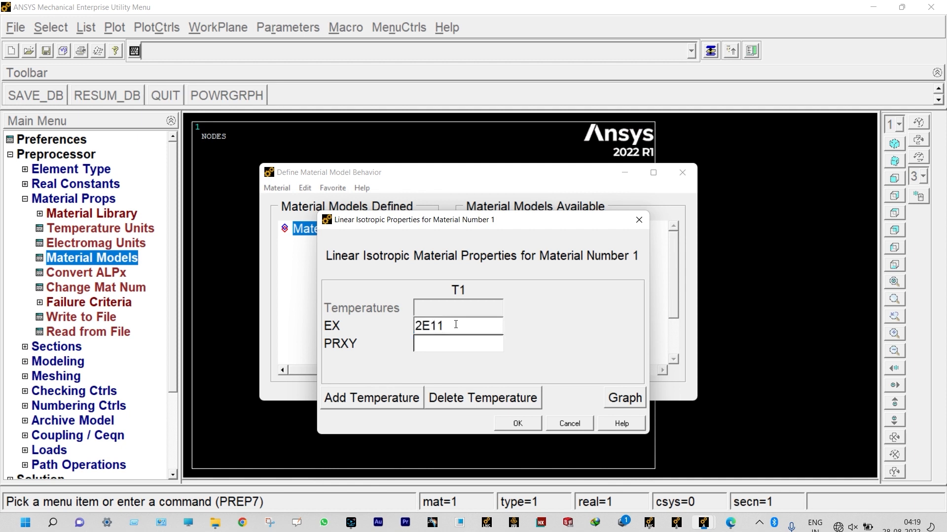
{"action": "left_click", "coordinate": [449, 344]}
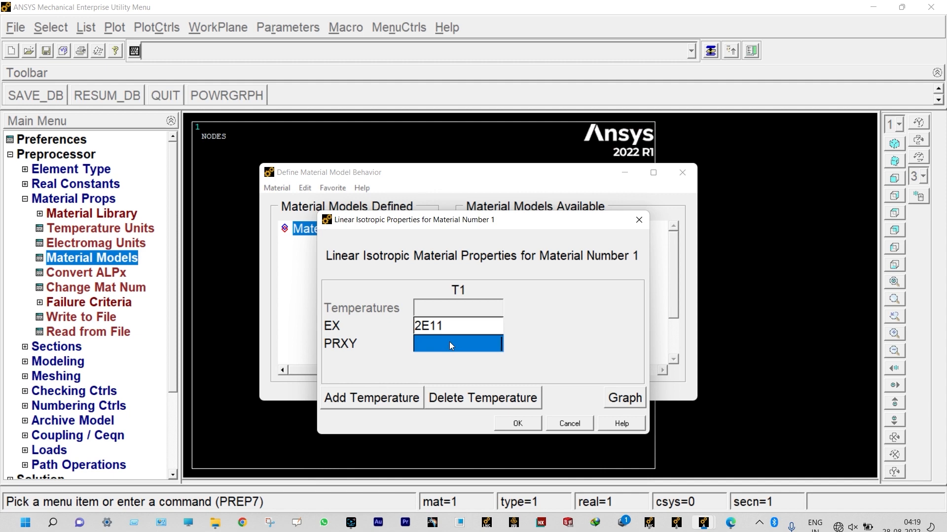
{"action": "type", "text": "0.3"}
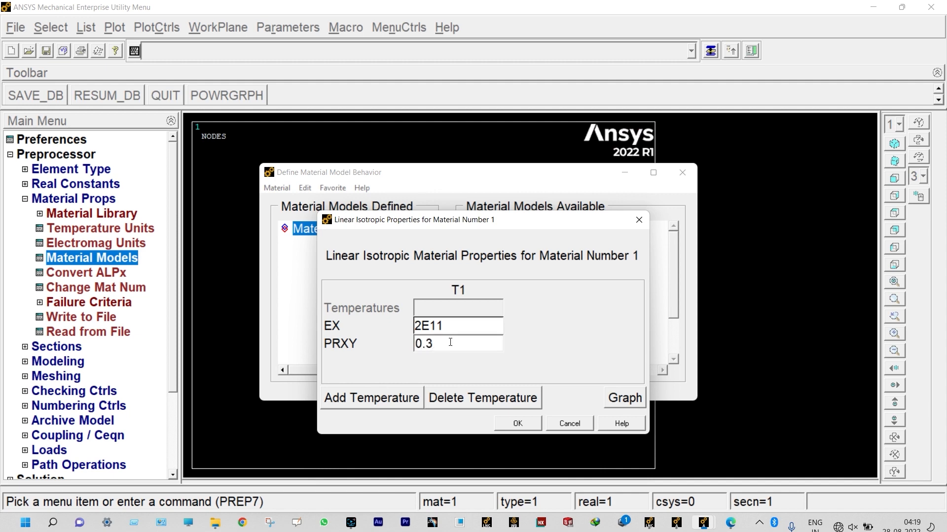
{"action": "left_click", "coordinate": [516, 424]}
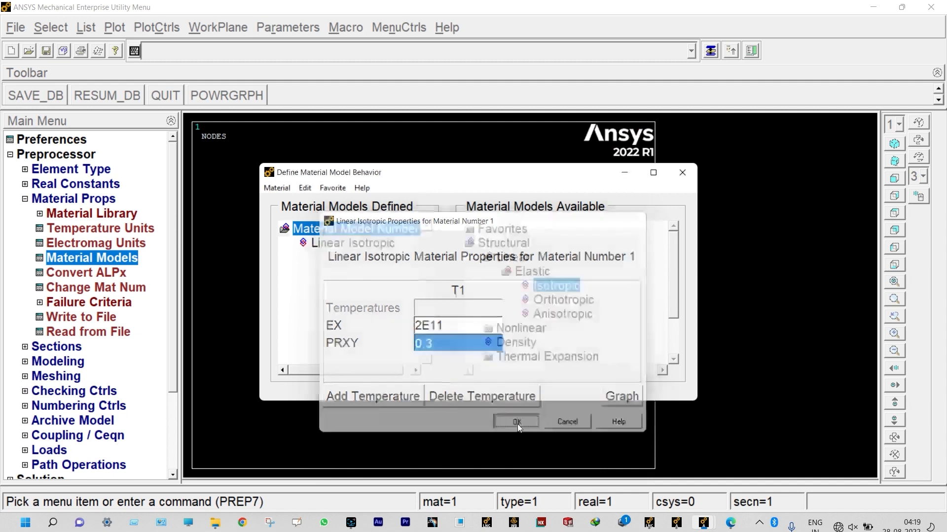
{"action": "left_click", "coordinate": [673, 173]}
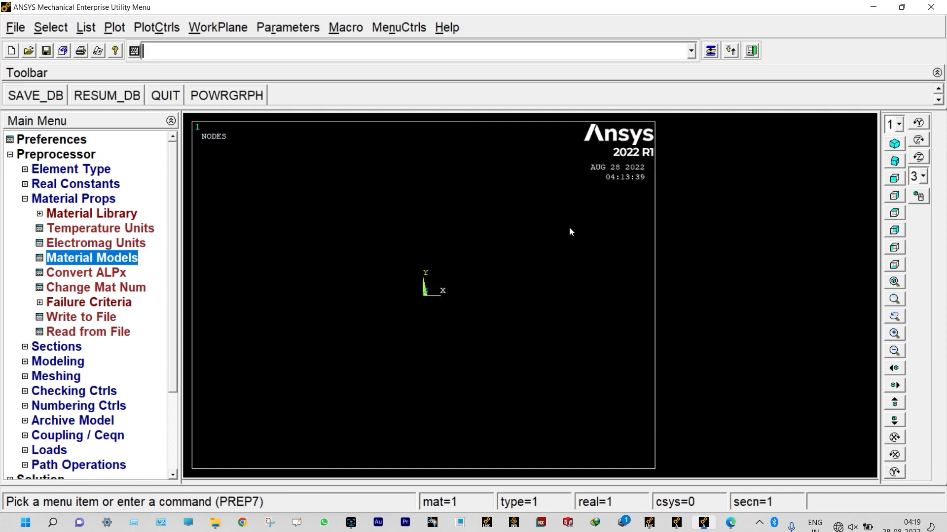
Define a rectangular common beam section with ID 1, width B .01 and height H .01
{"action": "left_click", "coordinate": [26, 199]}
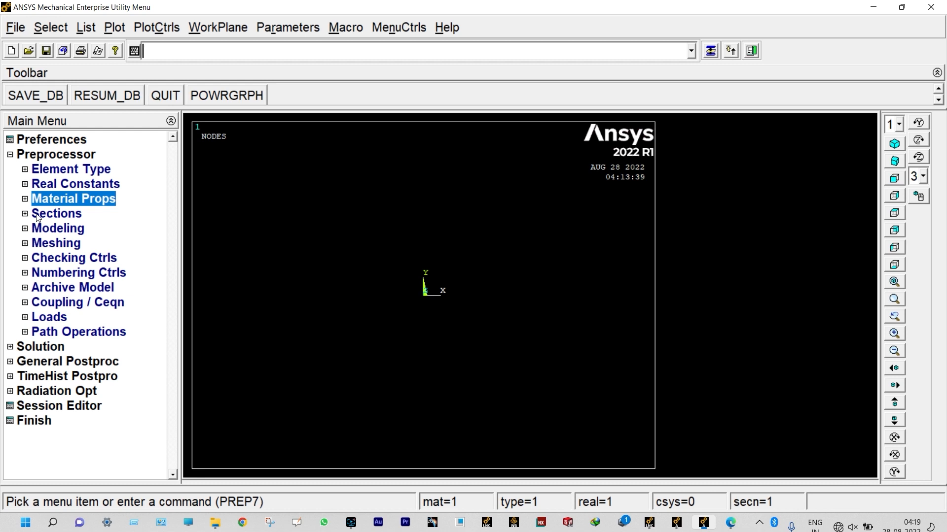
{"action": "left_click", "coordinate": [36, 213]}
{"action": "left_click", "coordinate": [55, 243]}
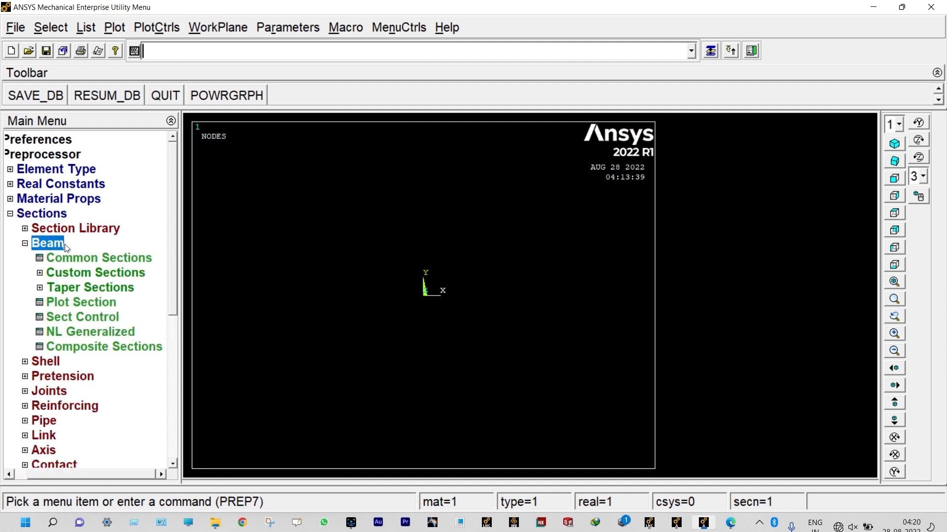
{"action": "left_click", "coordinate": [73, 263]}
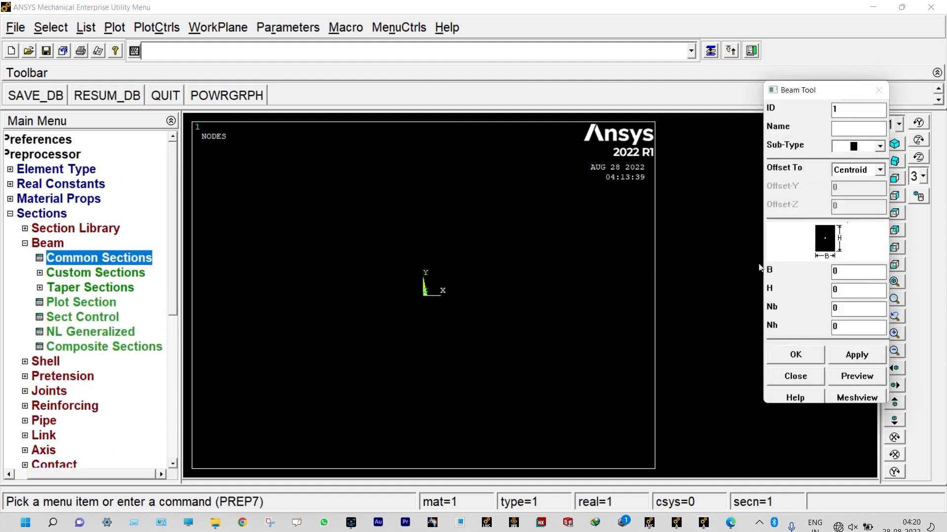
{"action": "left_click", "coordinate": [848, 272]}
{"action": "type", "text": ".01.01"}
{"action": "left_click", "coordinate": [796, 355]}
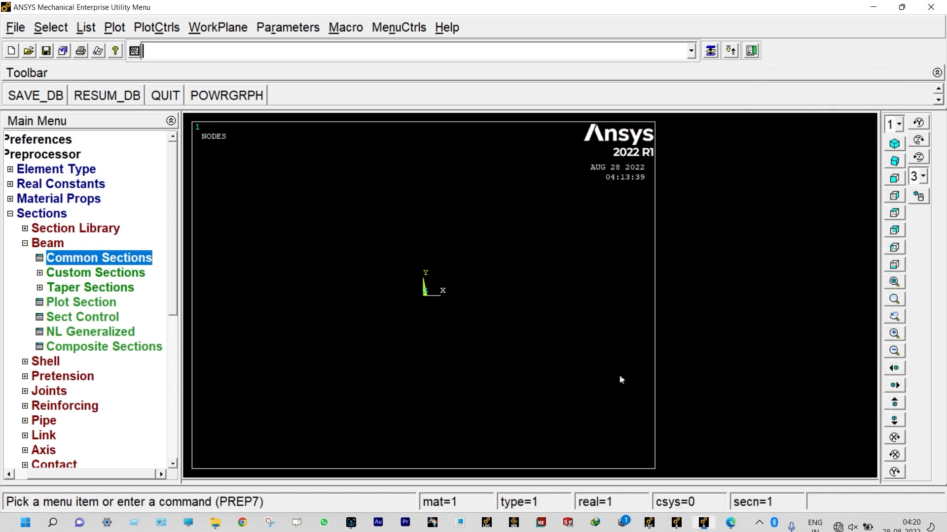
Switch to the browser to check the beam's segment lengths in UDEMY10.pdf, and return to ANSYS for modeling
{"action": "left_click", "coordinate": [10, 214]}
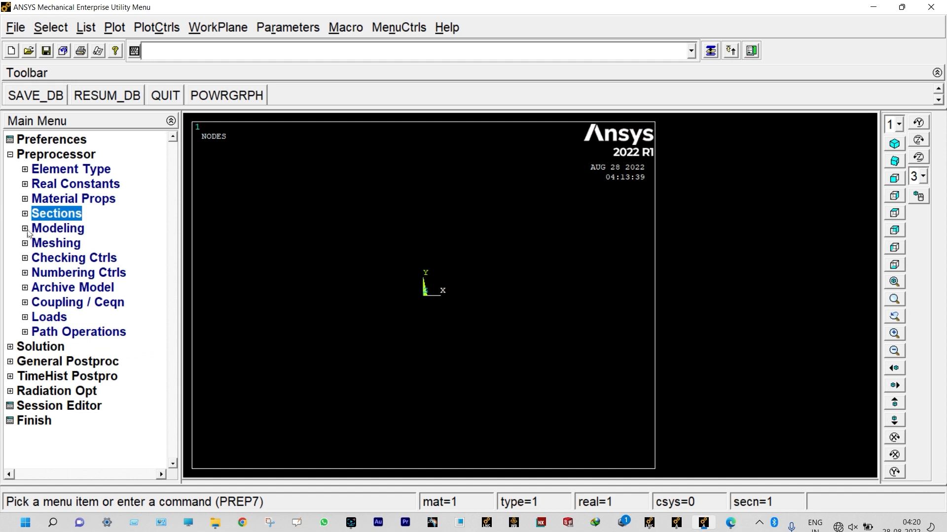
{"action": "left_click", "coordinate": [26, 229]}
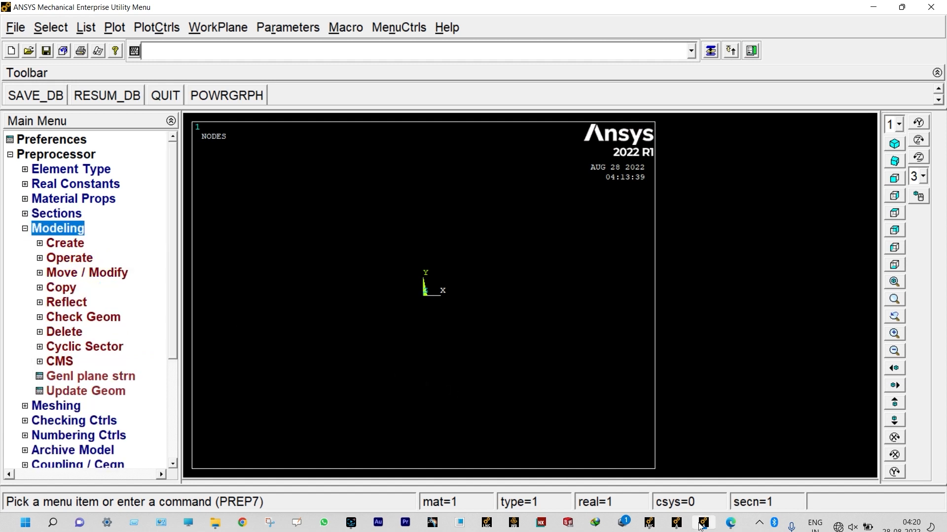
{"action": "left_click", "coordinate": [731, 524]}
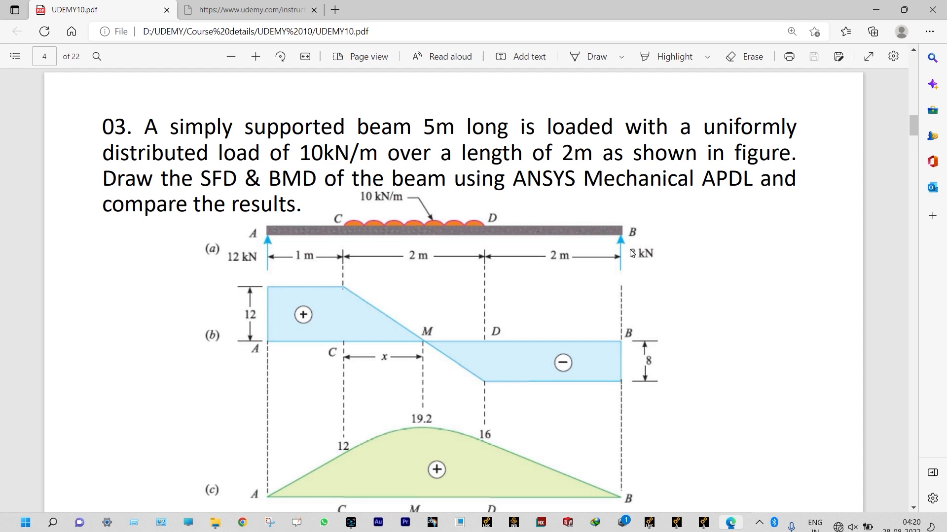
{"action": "left_click", "coordinate": [876, 11]}
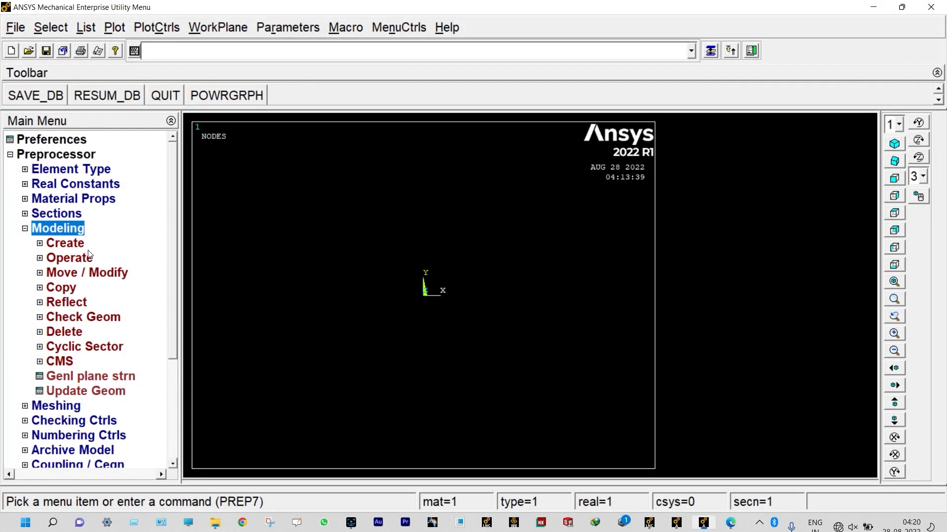
Create keypoints in the active coordinate system at the origin, at X 1, 3 and 5, and a fifth one below the origin
{"action": "left_click", "coordinate": [82, 244]}
{"action": "left_click", "coordinate": [83, 259]}
{"action": "left_click", "coordinate": [86, 290]}
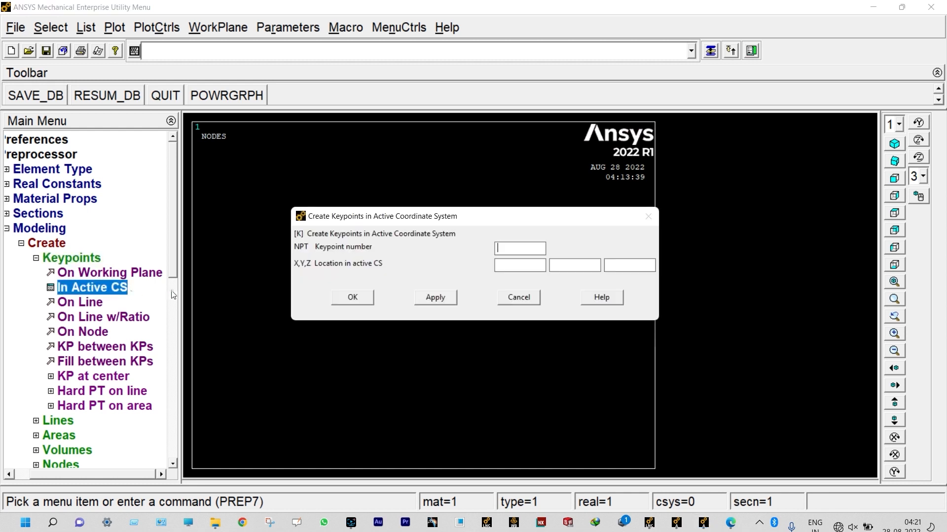
{"action": "left_click", "coordinate": [436, 297]}
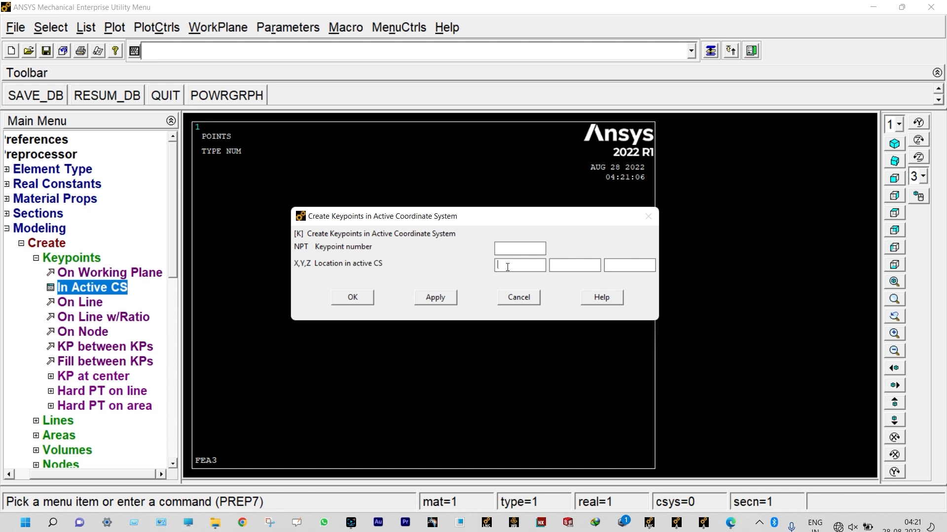
{"action": "type", "text": "1"}
{"action": "key", "text": "BackSpace"}
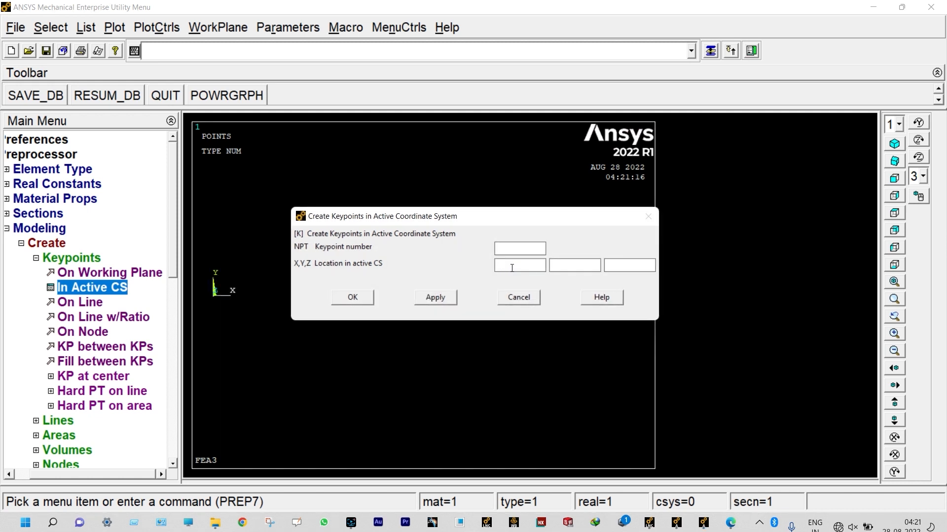
{"action": "type", "text": "3"}
{"action": "left_click", "coordinate": [436, 298]}
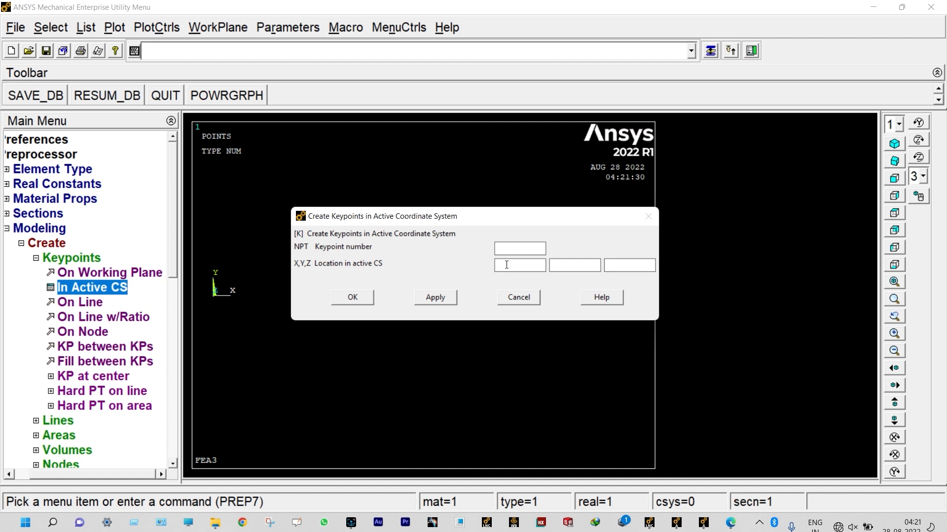
{"action": "type", "text": "5"}
{"action": "left_click", "coordinate": [427, 298]}
{"action": "left_click", "coordinate": [356, 299]}
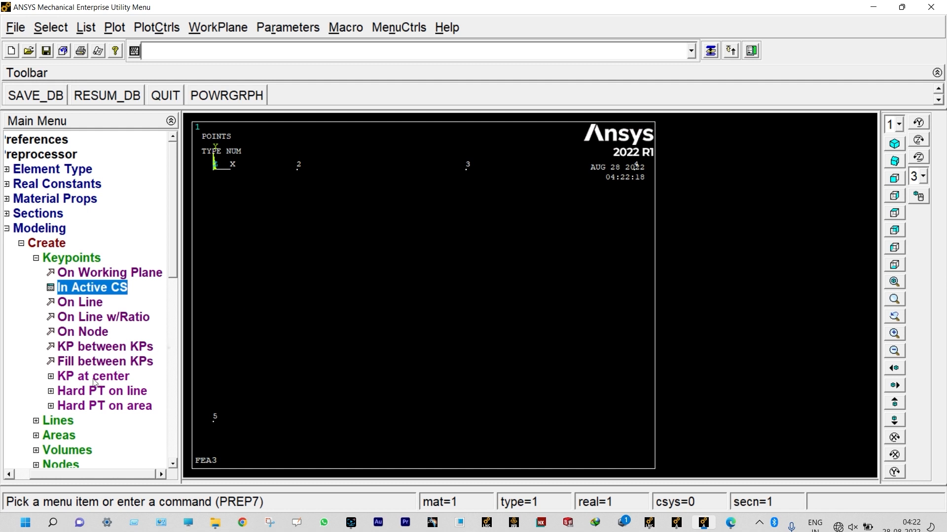
Create three straight lines along the beam, joining keypoints 1 to 2, 2 to 3 and 3 to 4
{"action": "left_click", "coordinate": [36, 258]}
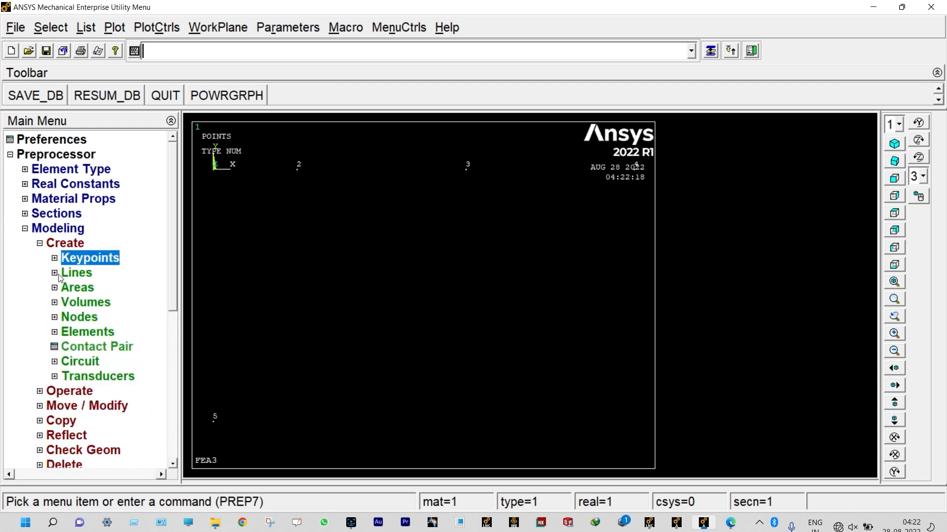
{"action": "left_click", "coordinate": [60, 274]}
{"action": "left_click", "coordinate": [77, 290]}
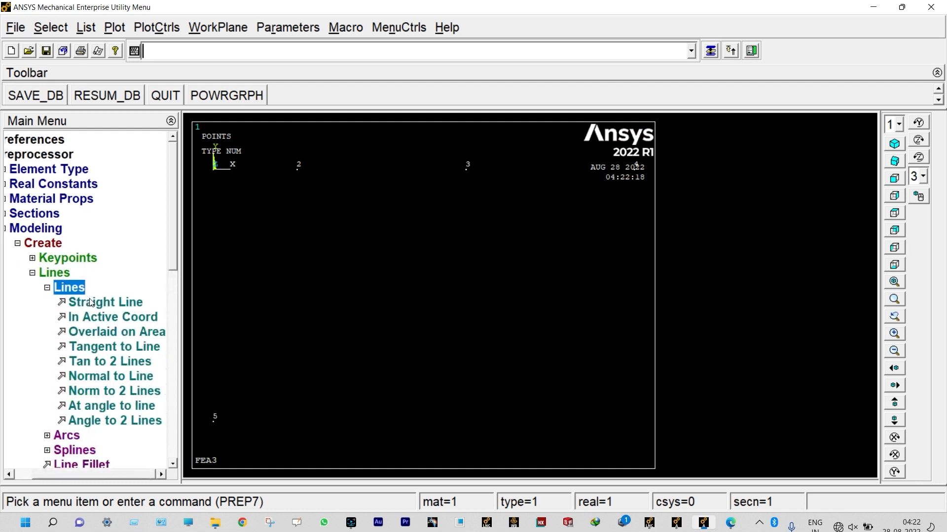
{"action": "left_click", "coordinate": [134, 301]}
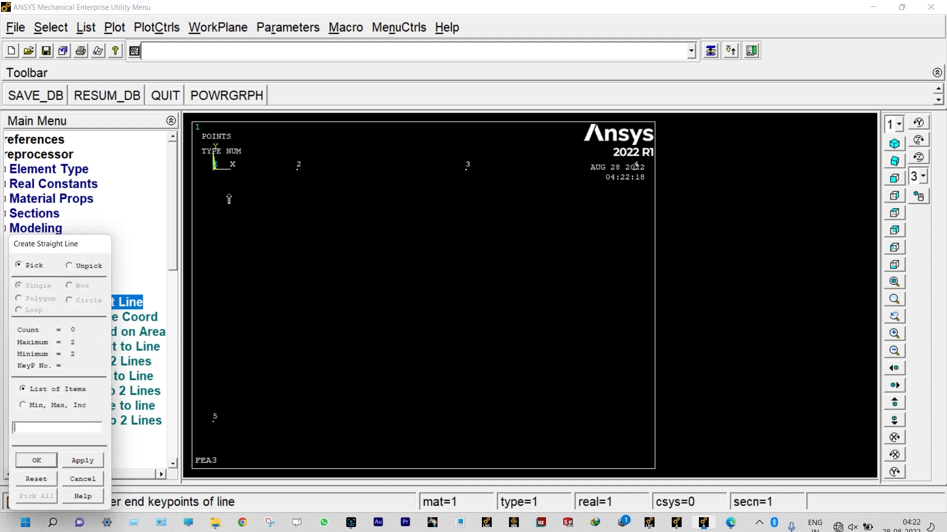
{"action": "left_click", "coordinate": [219, 182]}
{"action": "left_click", "coordinate": [299, 186]}
{"action": "left_click", "coordinate": [301, 186]}
{"action": "left_click", "coordinate": [472, 188]}
{"action": "left_click", "coordinate": [471, 189]}
{"action": "left_click", "coordinate": [625, 189]}
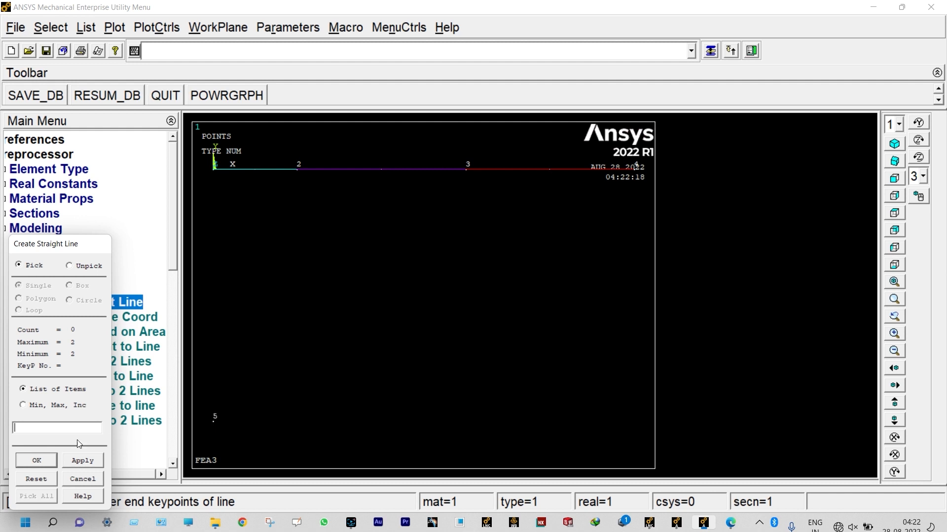
{"action": "left_click", "coordinate": [41, 460]}
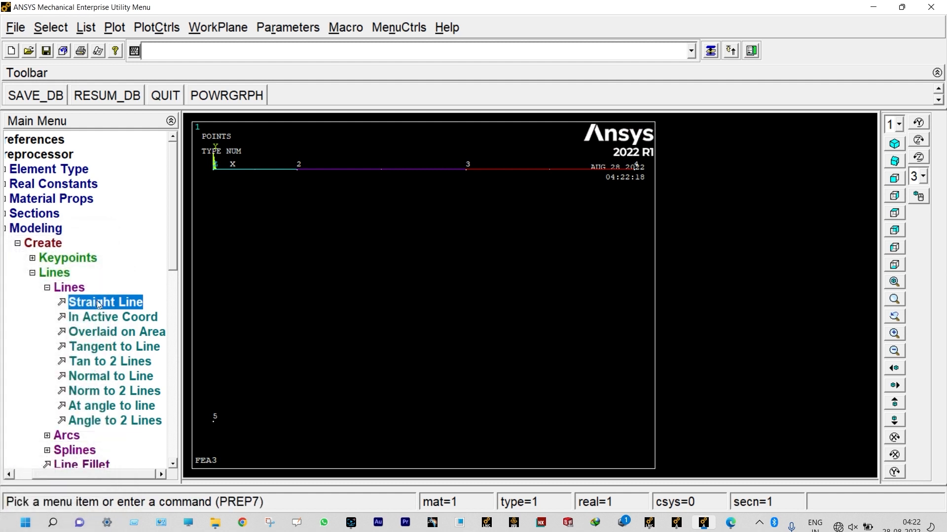
Assign material 1, element type BEAM188 and section 1 to all lines, using the keypoint below the origin as orientation keypoint
{"action": "left_click", "coordinate": [18, 244]}
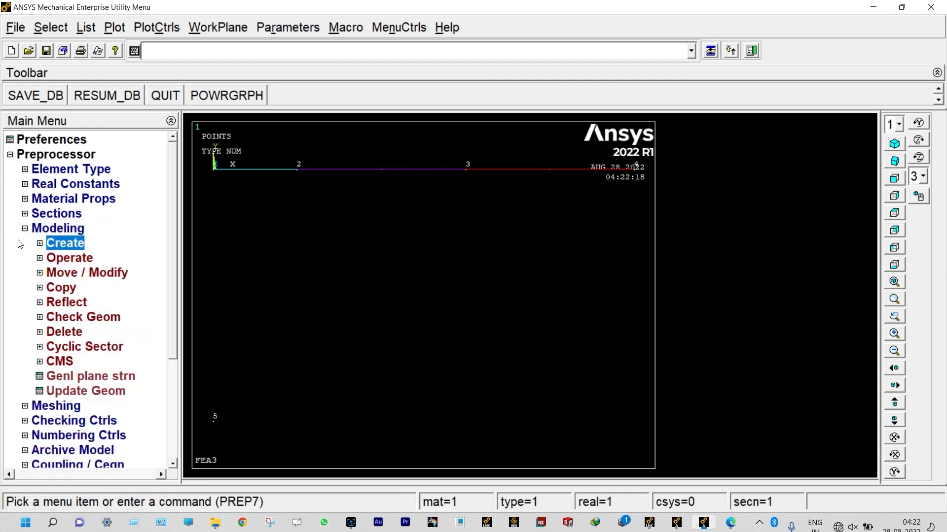
{"action": "left_click", "coordinate": [25, 229]}
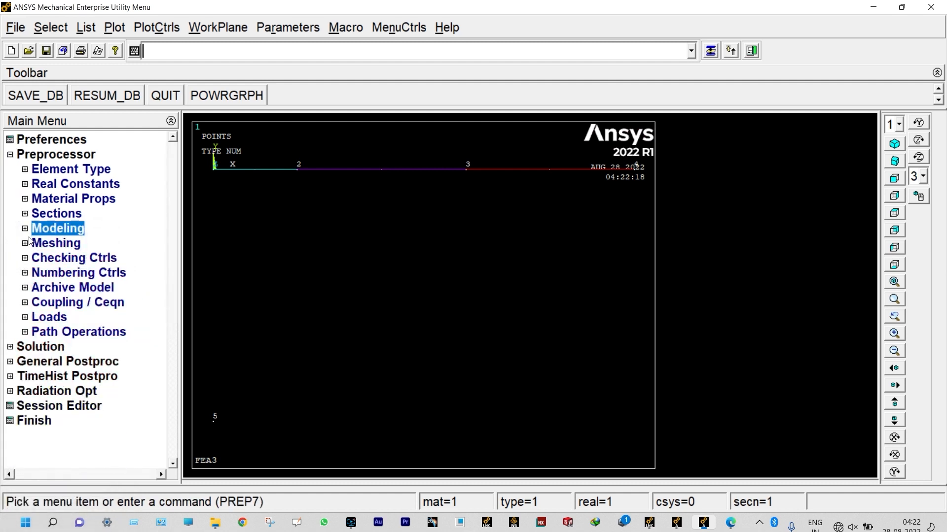
{"action": "left_click", "coordinate": [26, 243]}
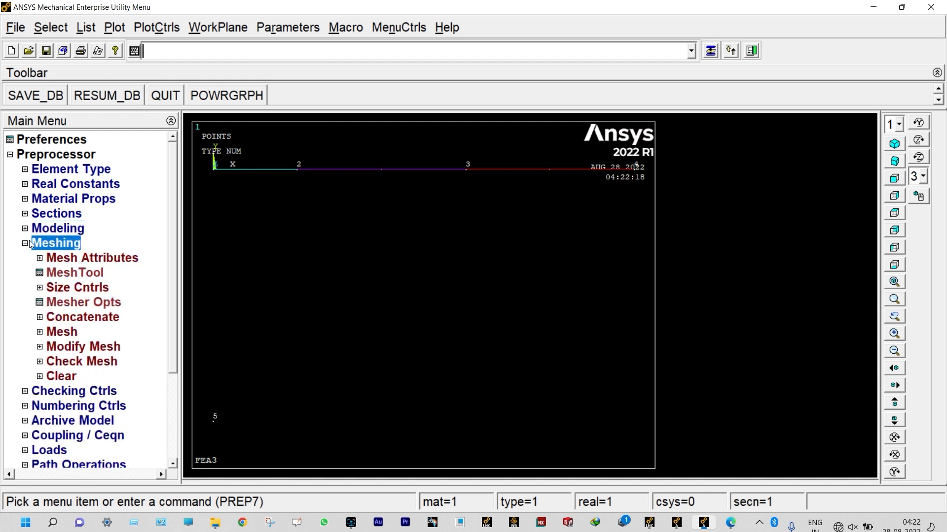
{"action": "left_click", "coordinate": [50, 259]}
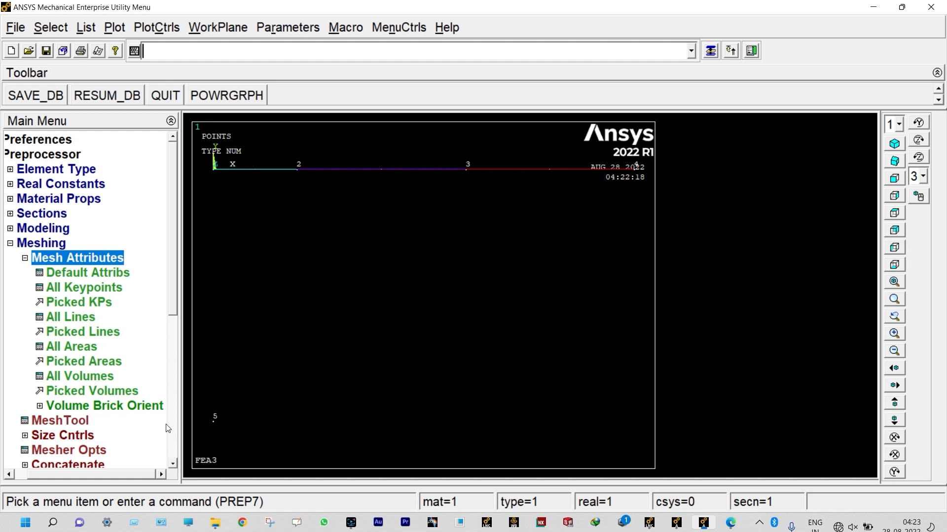
{"action": "left_click", "coordinate": [87, 316]}
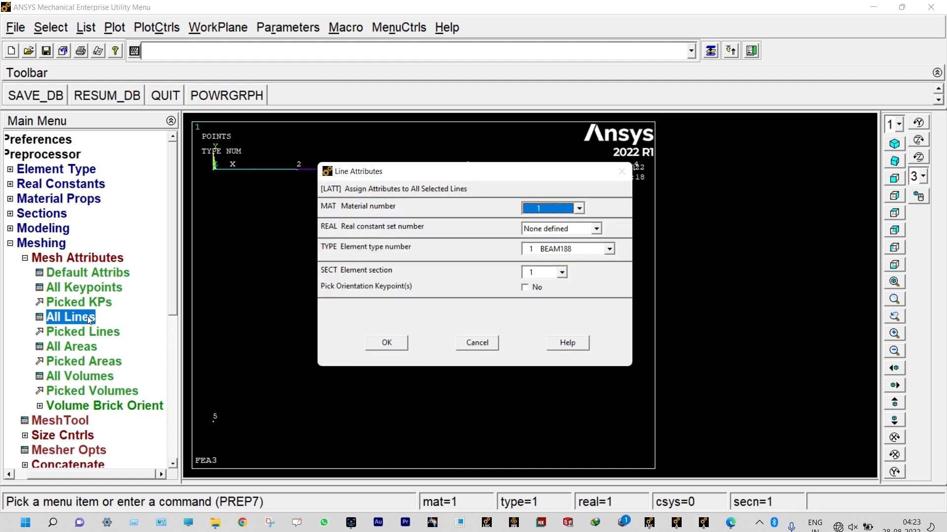
{"action": "left_click", "coordinate": [523, 288]}
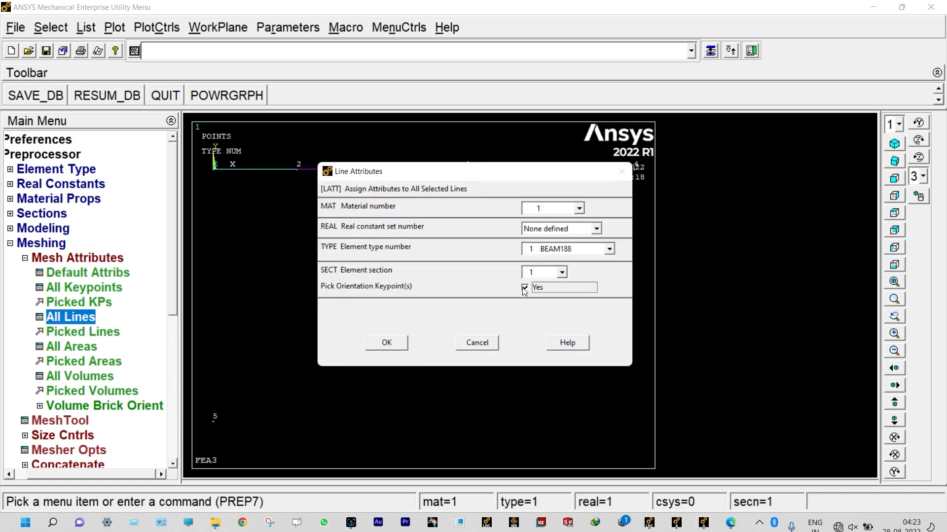
{"action": "left_click", "coordinate": [381, 343]}
{"action": "left_click_drag", "start_coordinate": [81, 249], "coordinate": [121, 197]}
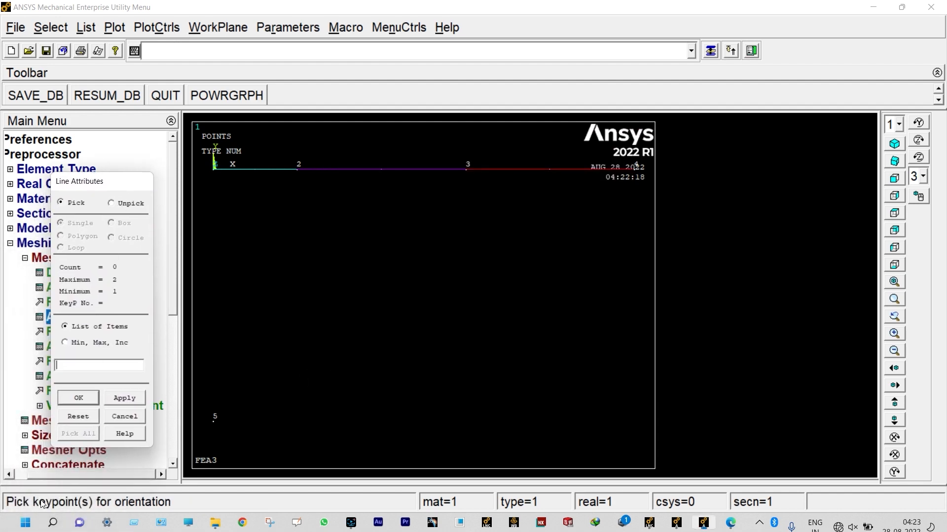
{"action": "left_click", "coordinate": [219, 435]}
{"action": "left_click", "coordinate": [84, 398]}
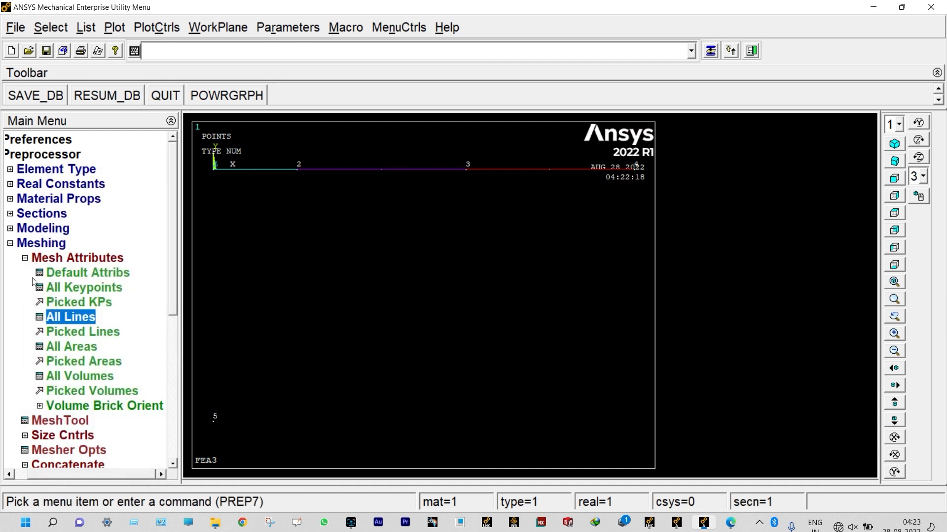
Set the manual mesh size on all lines to 10 element divisions
{"action": "left_click", "coordinate": [25, 258]}
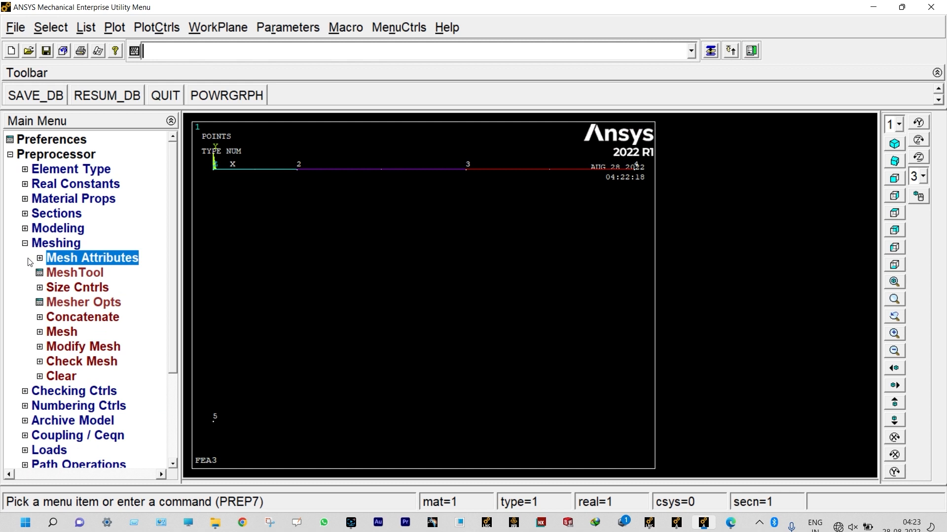
{"action": "left_click", "coordinate": [56, 288]}
{"action": "left_click", "coordinate": [67, 318]}
{"action": "left_click", "coordinate": [99, 362]}
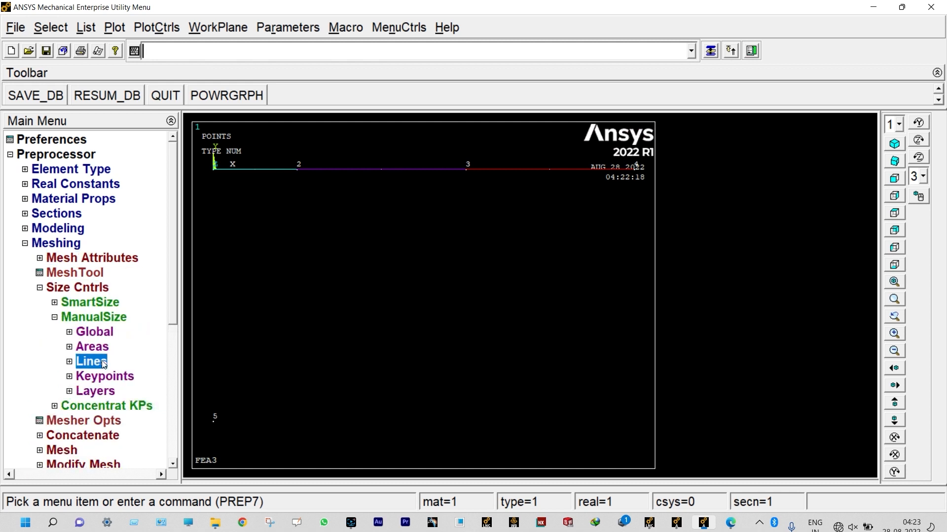
{"action": "left_click", "coordinate": [111, 378]}
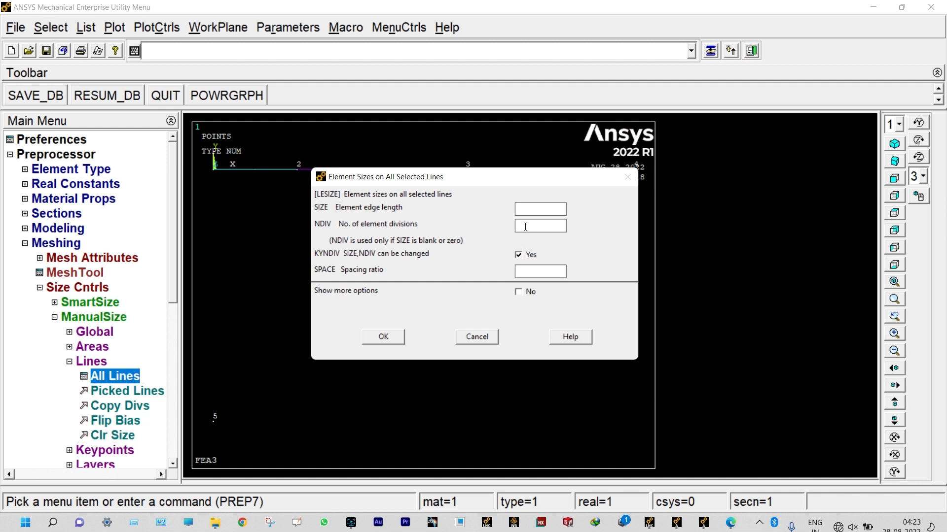
{"action": "type", "text": "10"}
{"action": "left_click", "coordinate": [378, 340]}
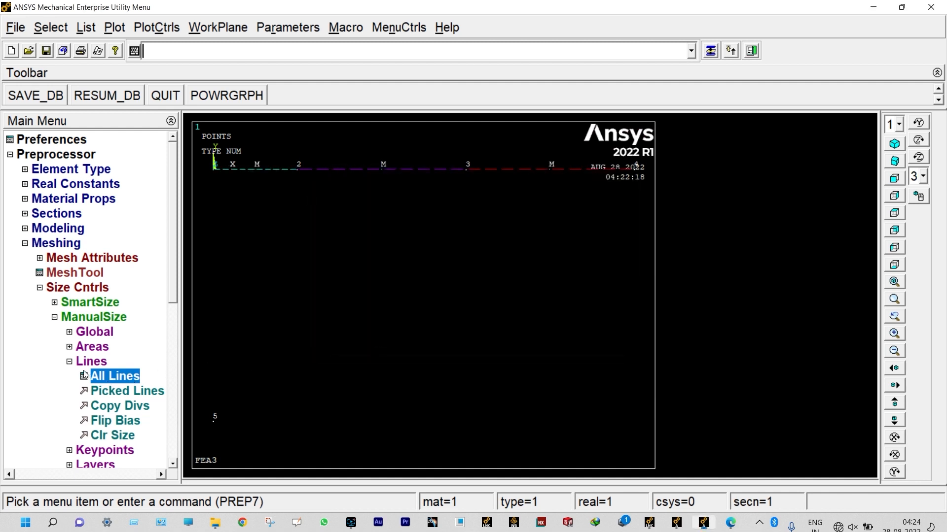
Mesh all three beam lines
{"action": "left_click", "coordinate": [70, 362]}
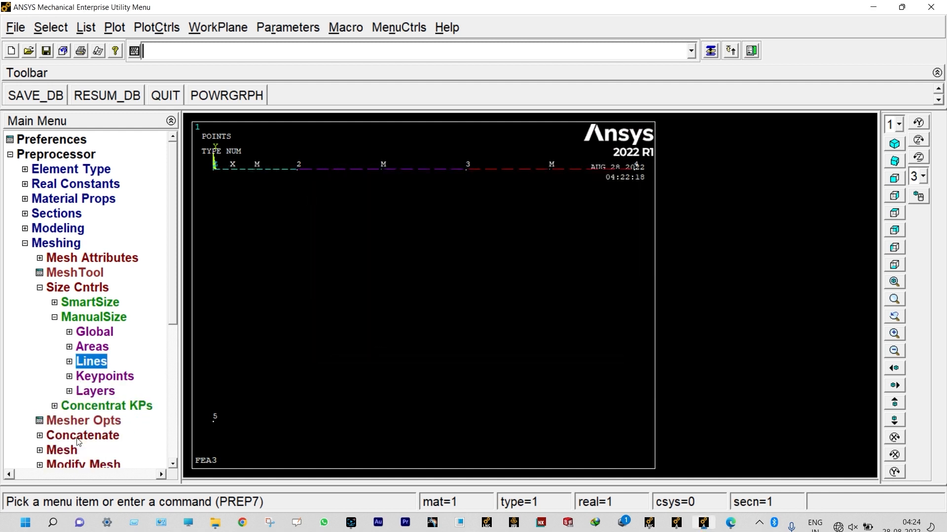
{"action": "left_click", "coordinate": [67, 450]}
{"action": "left_click", "coordinate": [76, 361]}
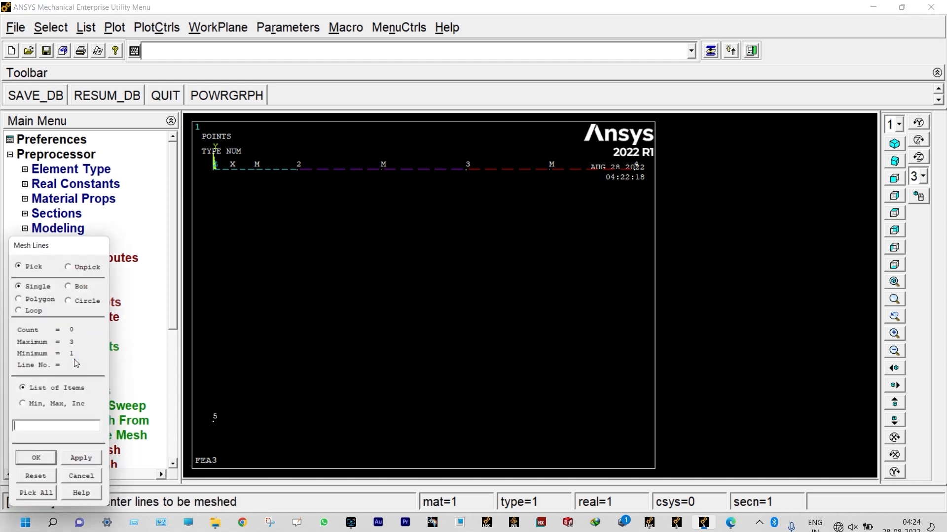
{"action": "left_click", "coordinate": [37, 496]}
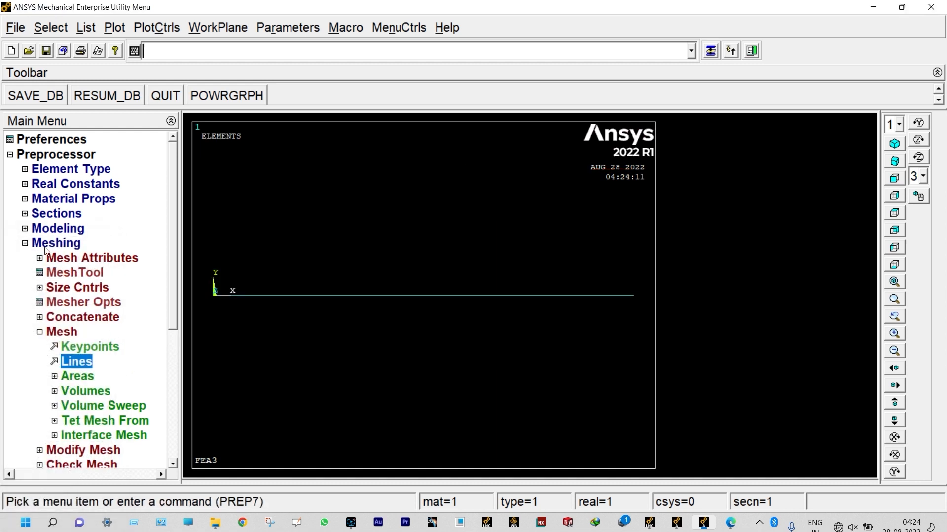
Set the new analysis type to Static in the preprocessor's load settings
{"action": "left_click", "coordinate": [25, 243]}
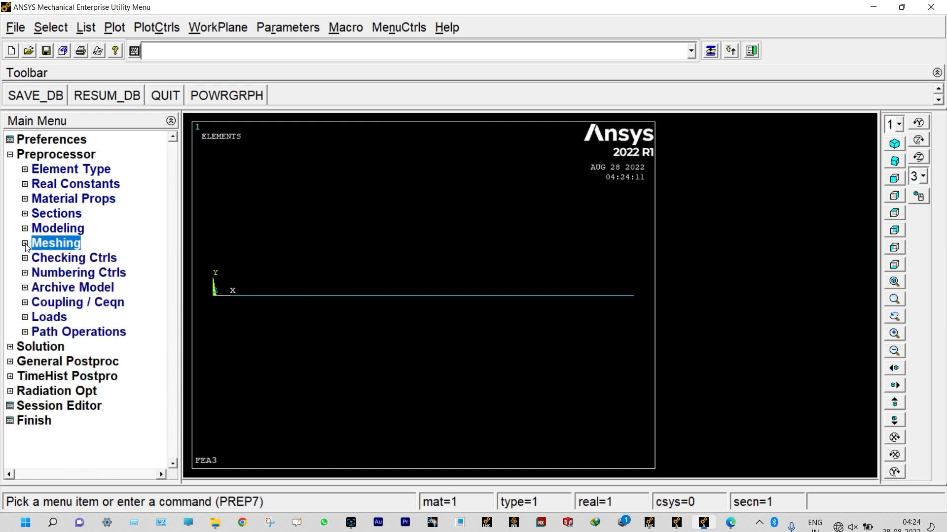
{"action": "left_click", "coordinate": [52, 318]}
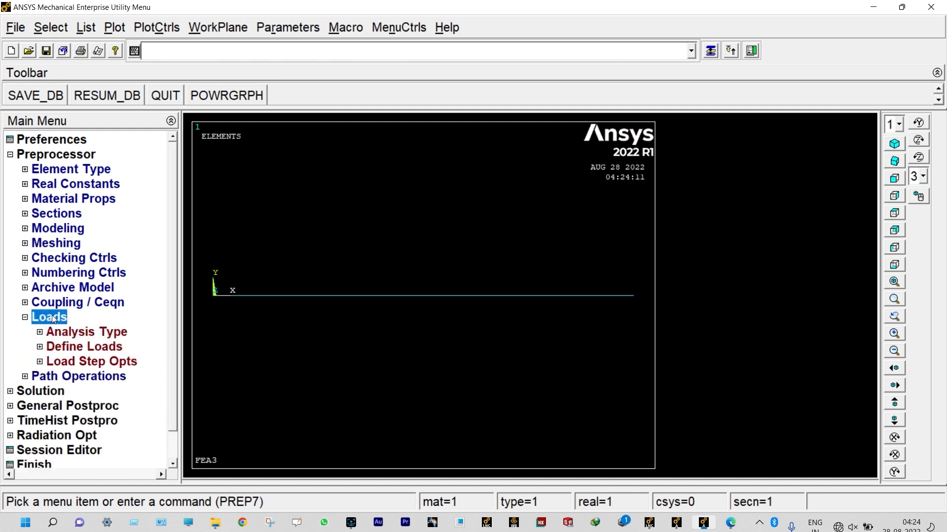
{"action": "left_click", "coordinate": [65, 334]}
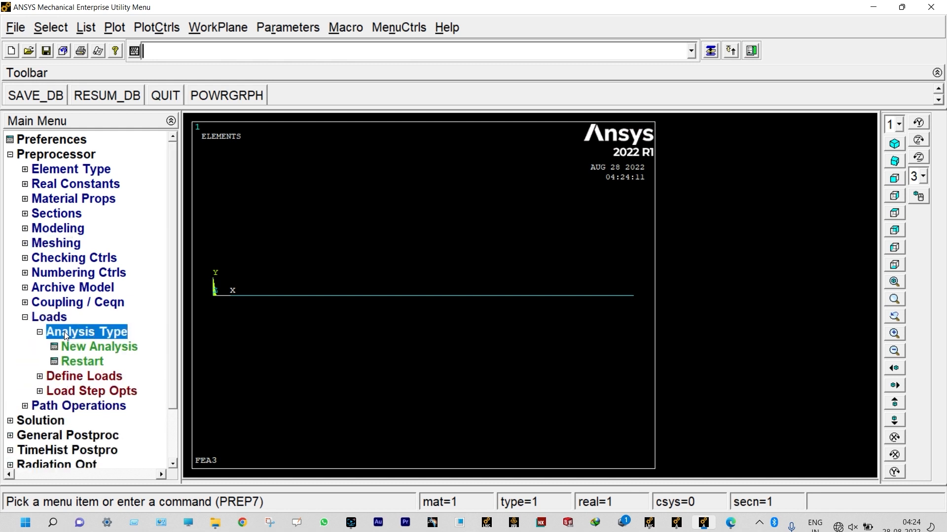
{"action": "left_click", "coordinate": [77, 350]}
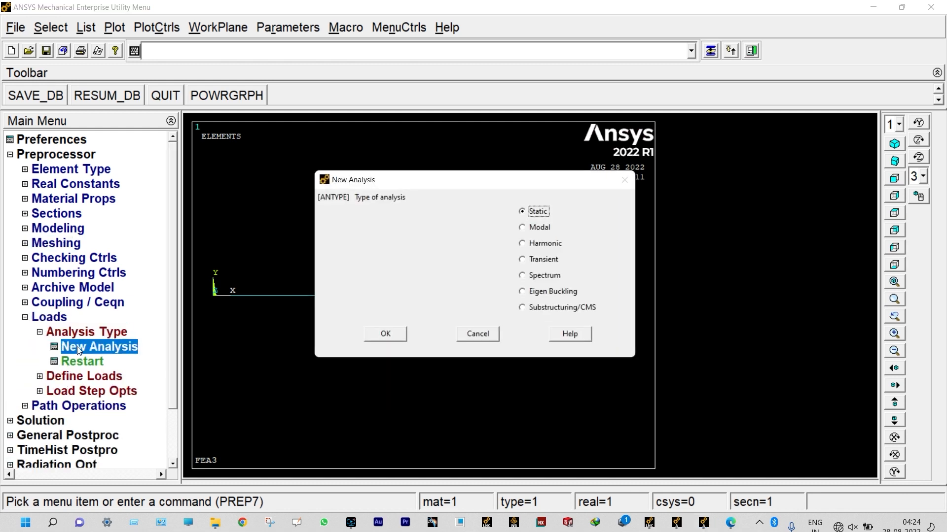
{"action": "left_click", "coordinate": [390, 335]}
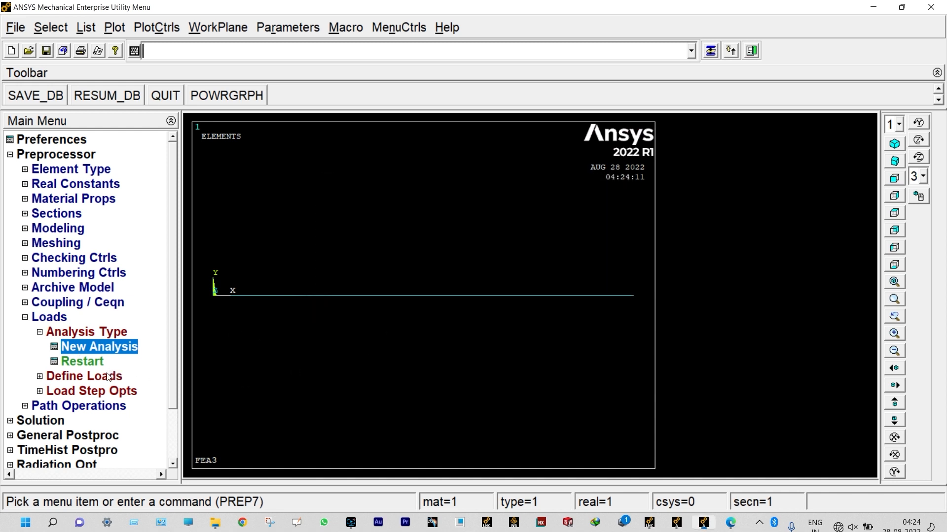
Apply a structural displacement constraint on UX, UY, UZ, ROTX and ROTY at the beam's start keypoint at the origin
{"action": "left_click", "coordinate": [107, 379]}
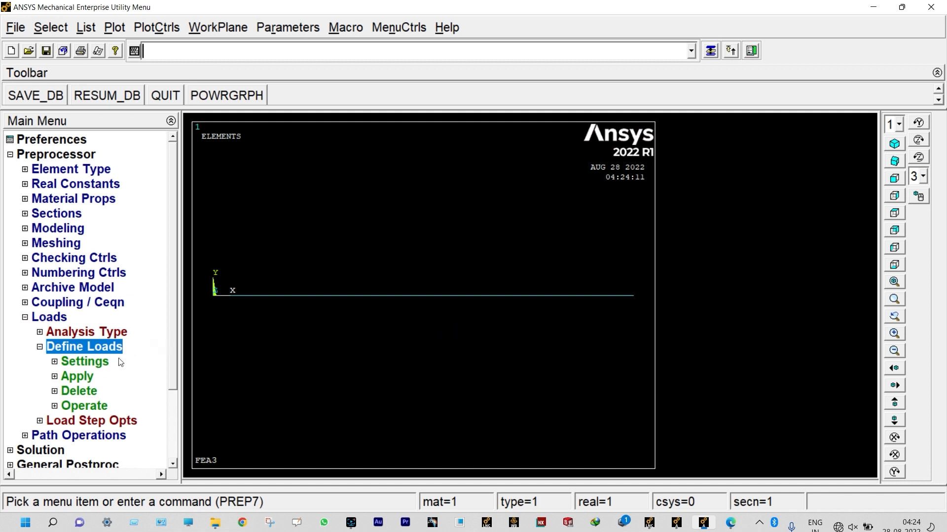
{"action": "left_click", "coordinate": [83, 377]}
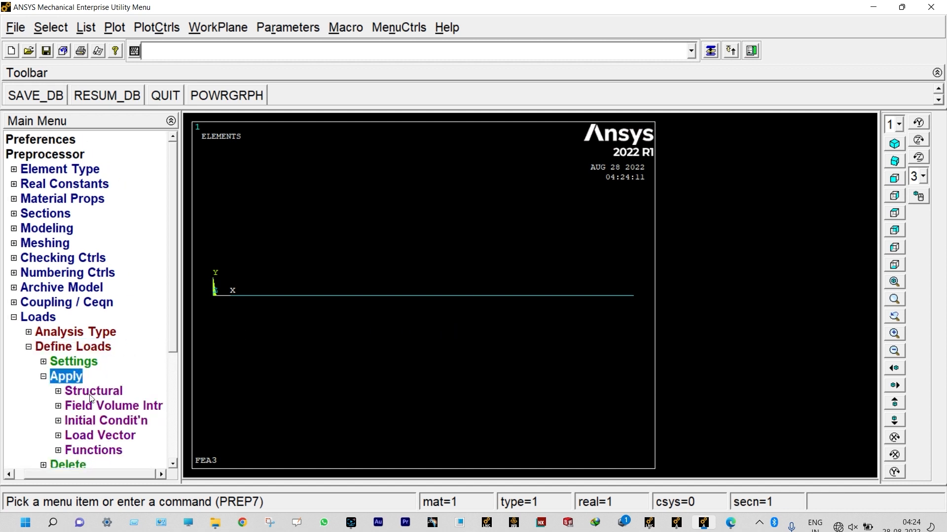
{"action": "left_click", "coordinate": [92, 393]}
{"action": "left_click", "coordinate": [104, 407]}
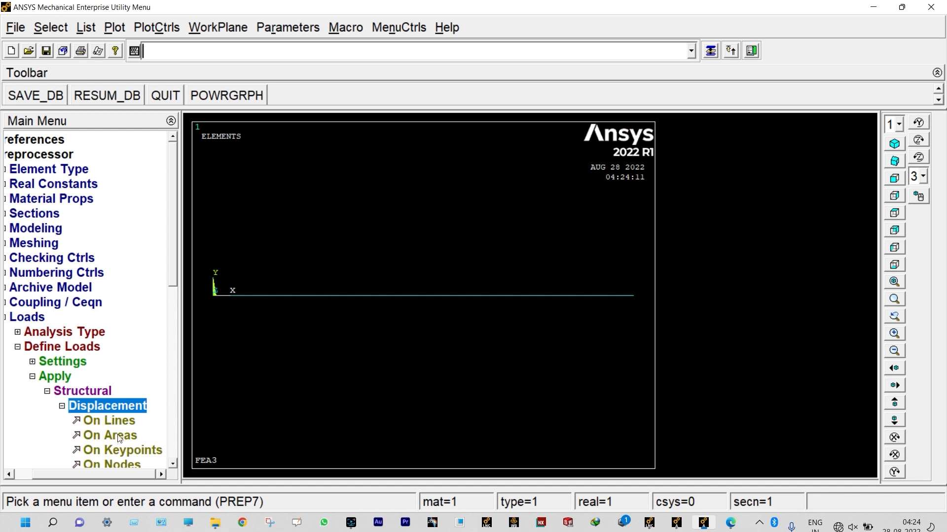
{"action": "left_click", "coordinate": [122, 450]}
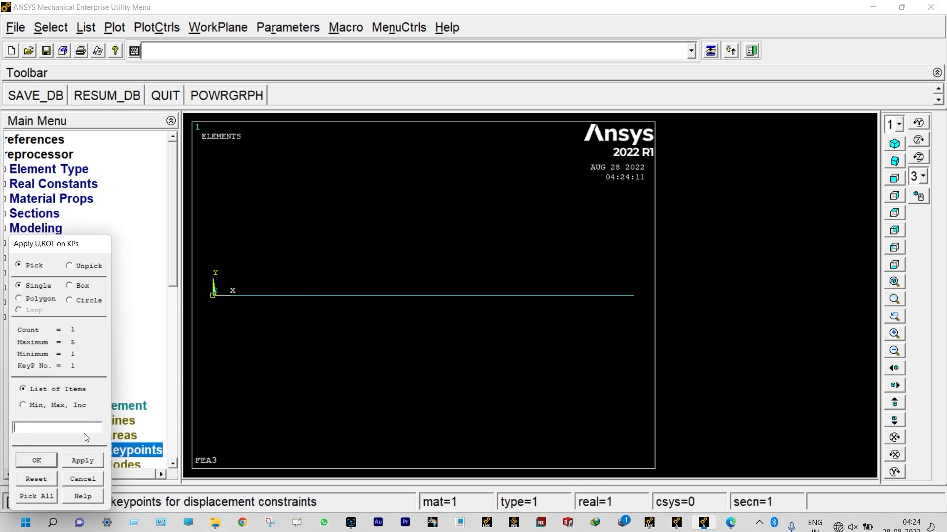
{"action": "left_click", "coordinate": [87, 460]}
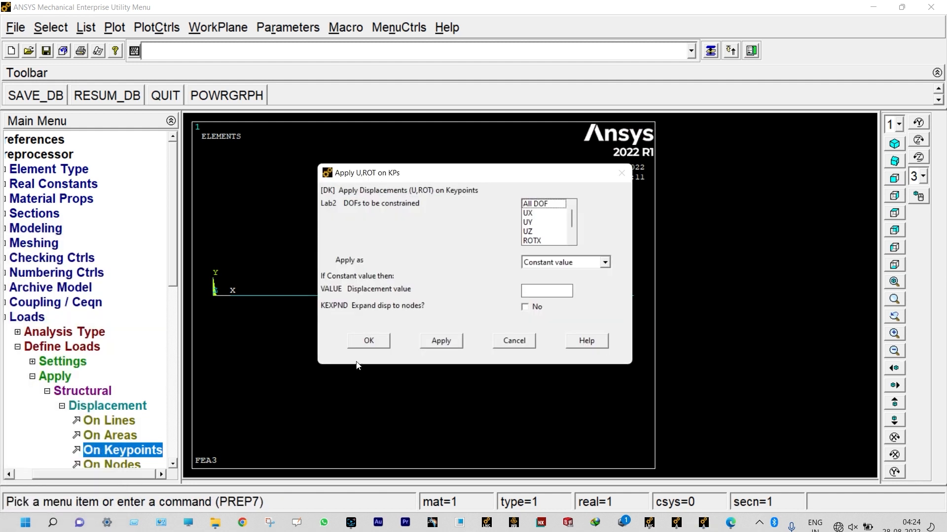
{"action": "left_click", "coordinate": [531, 215]}
{"action": "left_click", "coordinate": [531, 222]}
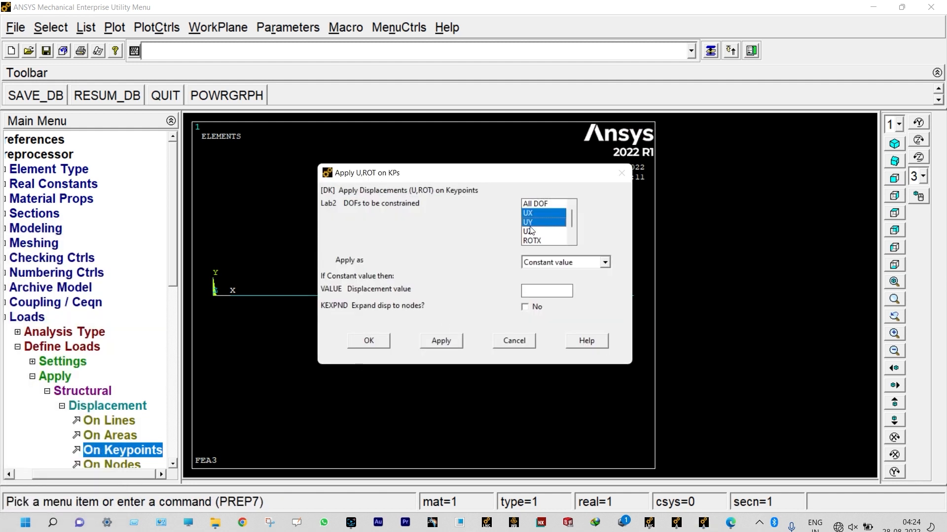
{"action": "left_click", "coordinate": [531, 232]}
{"action": "scroll", "coordinate": [539, 240], "scroll_direction": "down", "scroll_amount": 1}
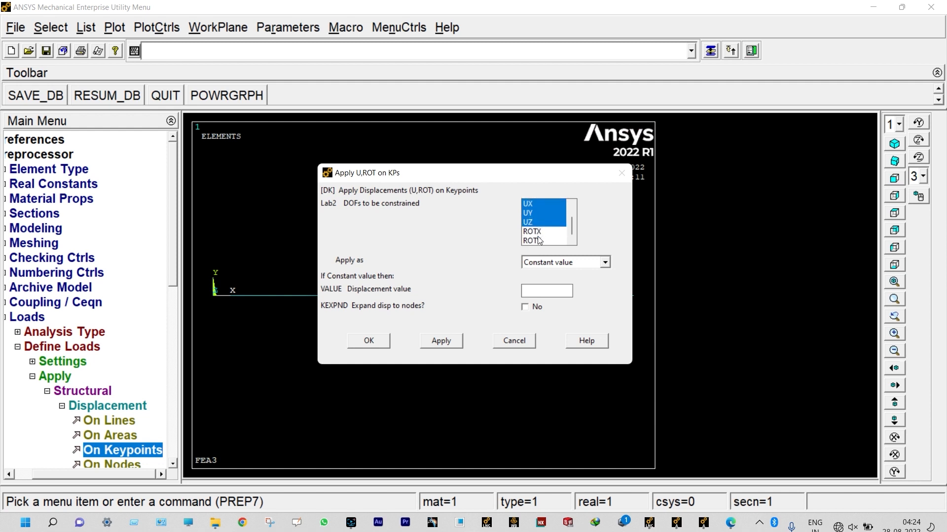
{"action": "left_click", "coordinate": [539, 225]}
{"action": "left_click", "coordinate": [539, 233]}
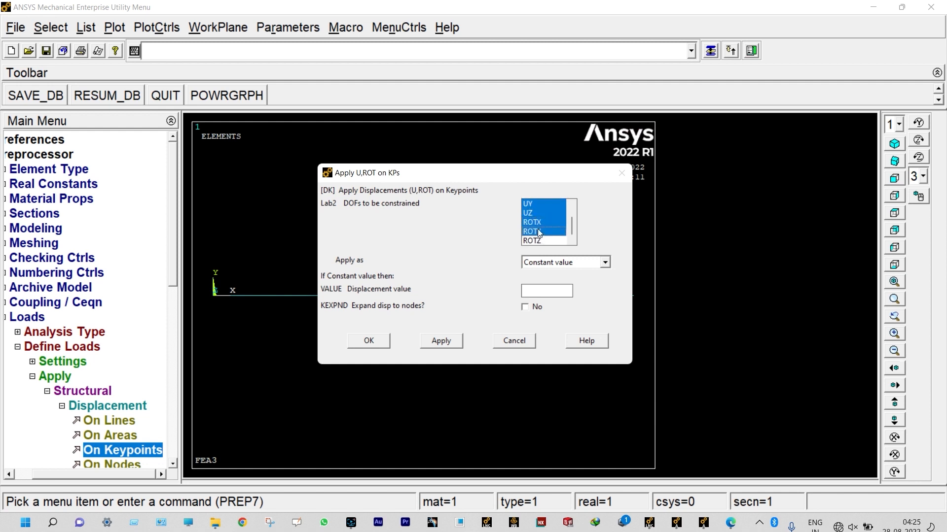
{"action": "left_click", "coordinate": [440, 340]}
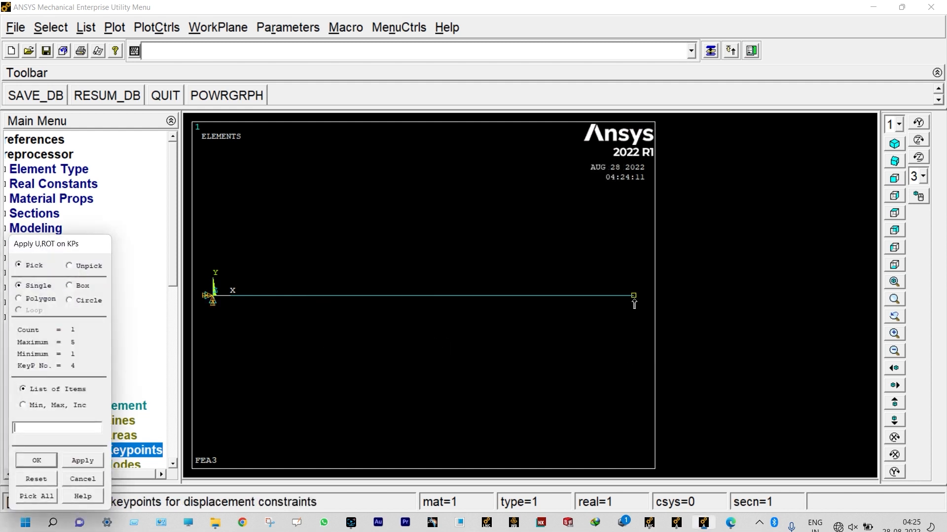
Constrain UY, UZ, ROTX and ROTY at the beam's far end keypoint, leaving UX free
{"action": "left_click", "coordinate": [37, 461]}
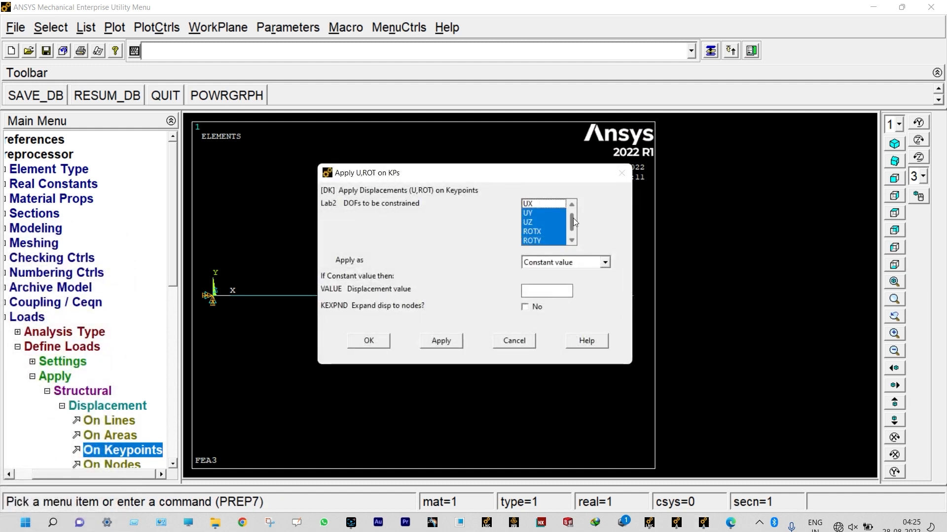
{"action": "left_click", "coordinate": [369, 340]}
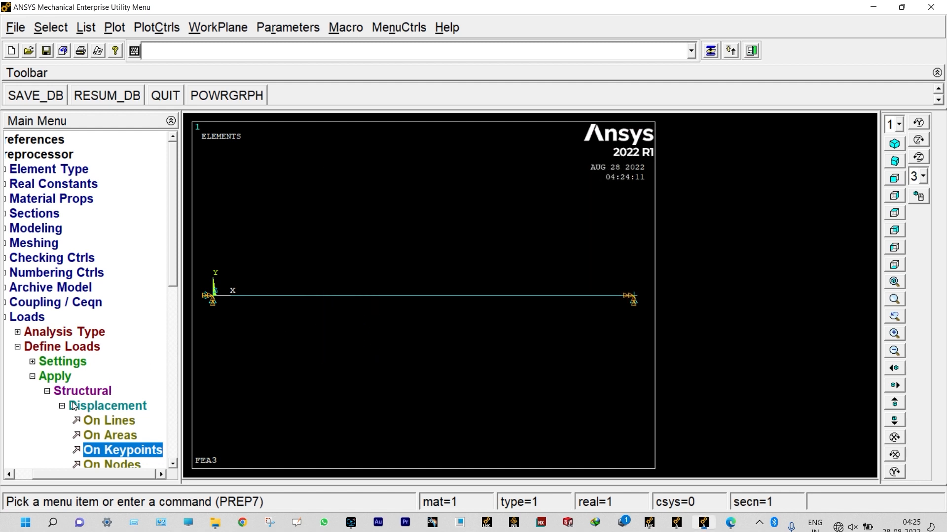
Switch to the browser to check the loaded segment in UDEMY10.pdf, return to ANSYS and plot the model's lines
{"action": "left_click", "coordinate": [730, 523]}
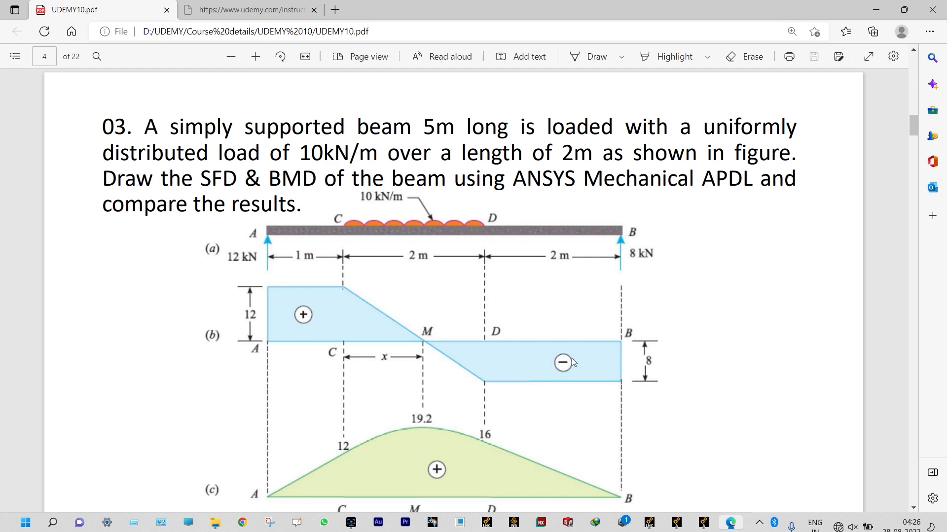
{"action": "key", "text": "alt+Tab"}
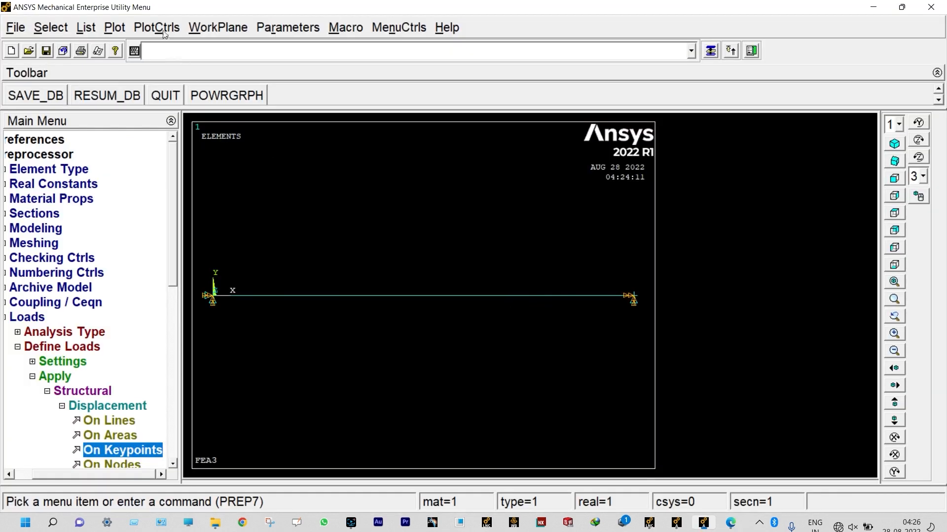
{"action": "left_click", "coordinate": [117, 28]}
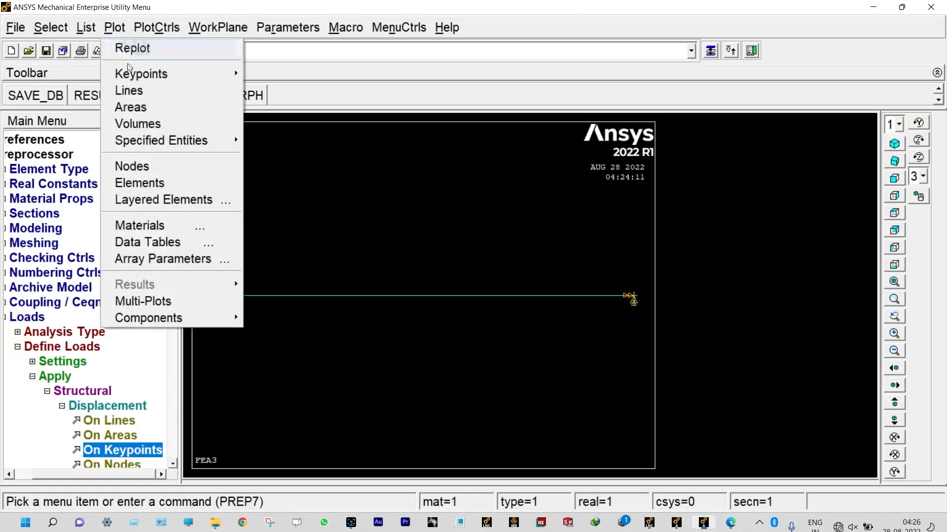
{"action": "left_click", "coordinate": [132, 91]}
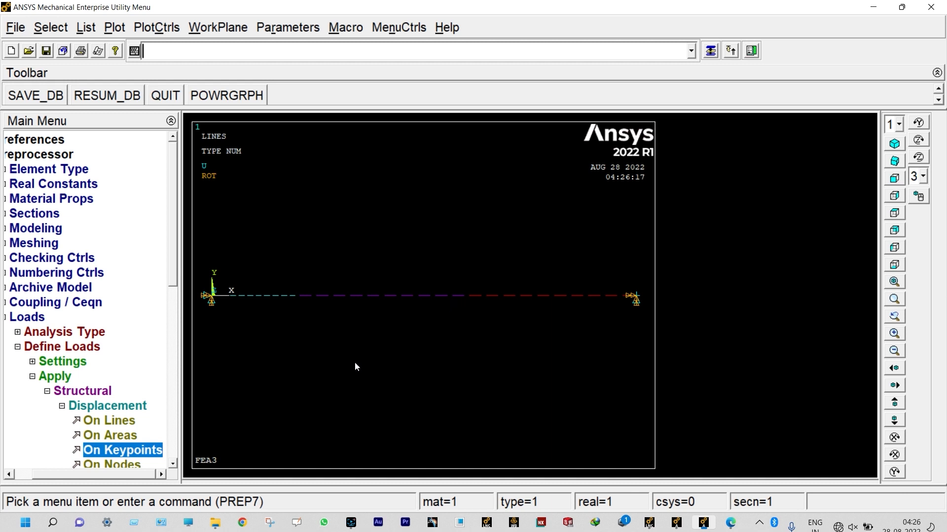
Box-select the beam elements in the middle 2 m segment and apply a pressure of -10000 at nodes I and J with load key 1
{"action": "left_click", "coordinate": [62, 408]}
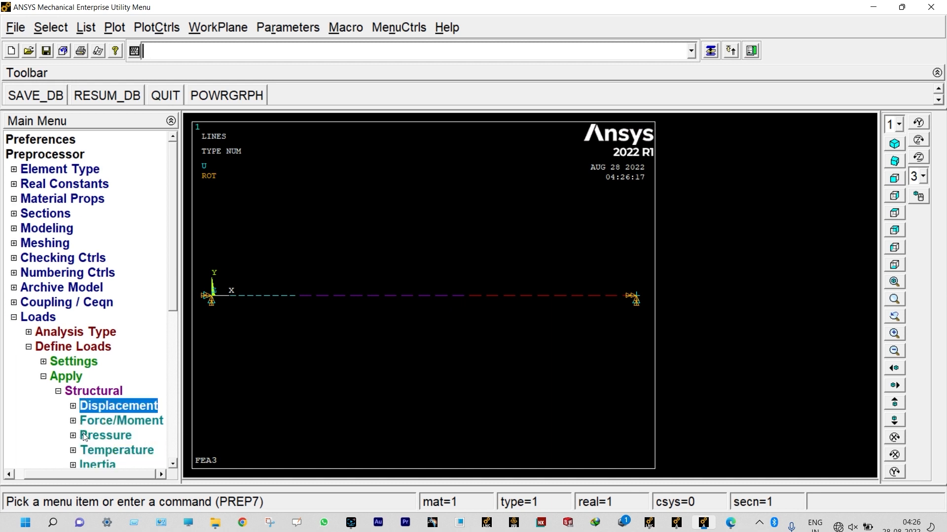
{"action": "left_click", "coordinate": [96, 436]}
{"action": "scroll", "coordinate": [150, 451], "scroll_direction": "down", "scroll_amount": 3}
{"action": "left_click", "coordinate": [140, 450]}
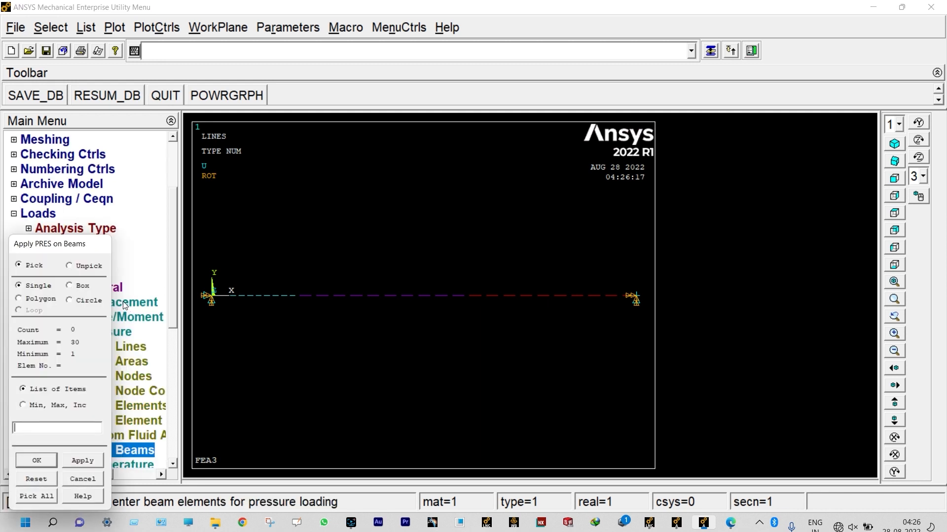
{"action": "left_click", "coordinate": [70, 286]}
{"action": "left_click_drag", "start_coordinate": [298, 291], "coordinate": [466, 309]}
{"action": "left_click", "coordinate": [44, 460]}
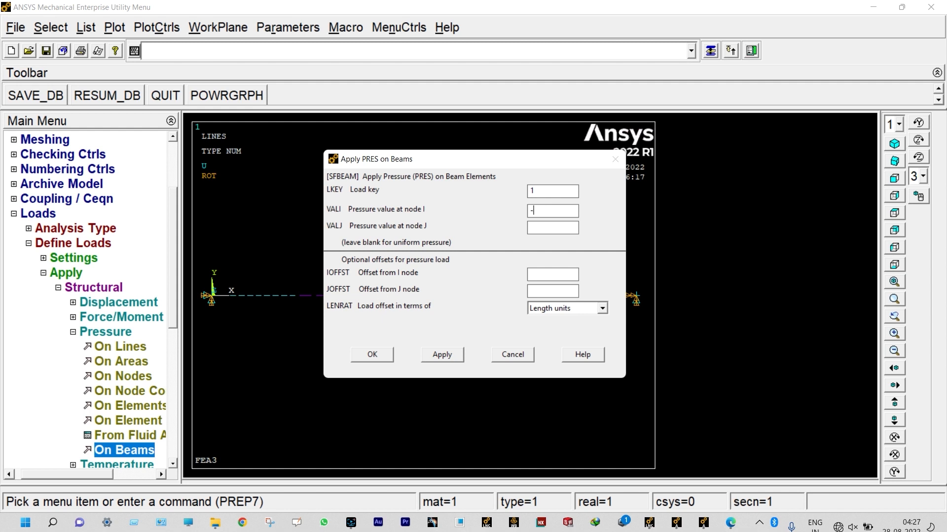
{"action": "type", "text": "000"}
{"action": "left_click", "coordinate": [534, 230]}
{"action": "type", "text": "-10000"}
{"action": "left_click", "coordinate": [386, 355]}
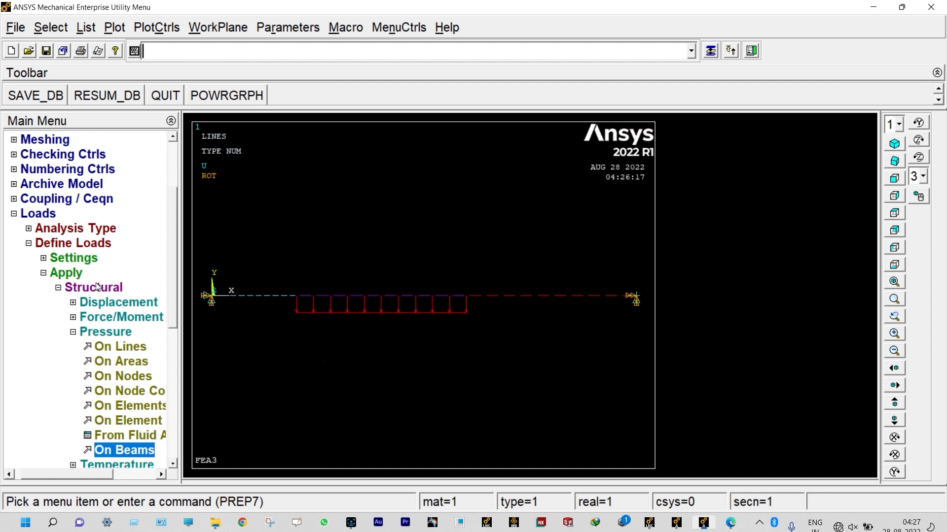
Solve the current load step and close the completion note and status listing
{"action": "left_click", "coordinate": [30, 243]}
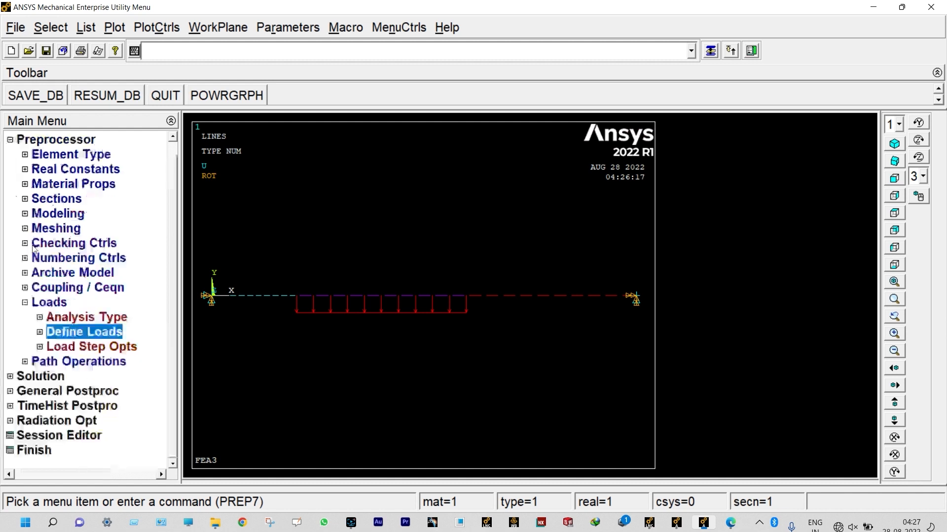
{"action": "left_click", "coordinate": [41, 377]}
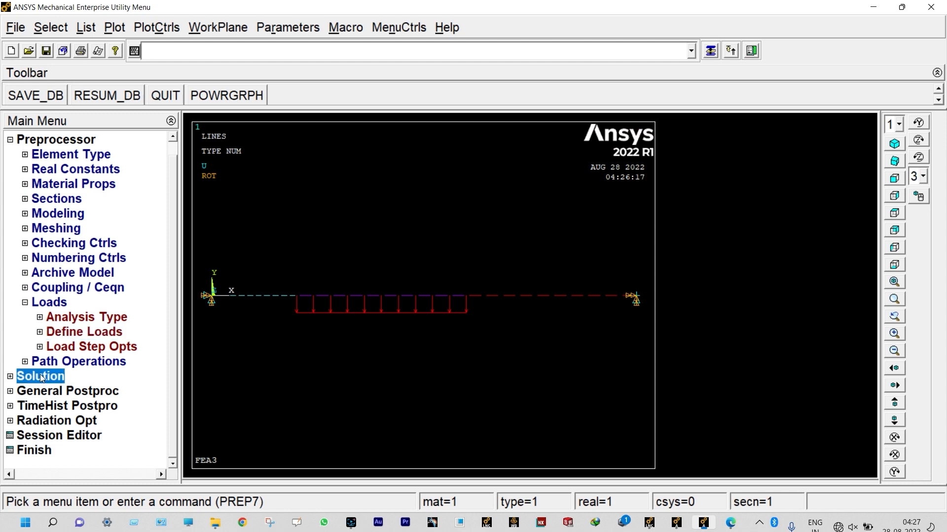
{"action": "left_click", "coordinate": [30, 257]}
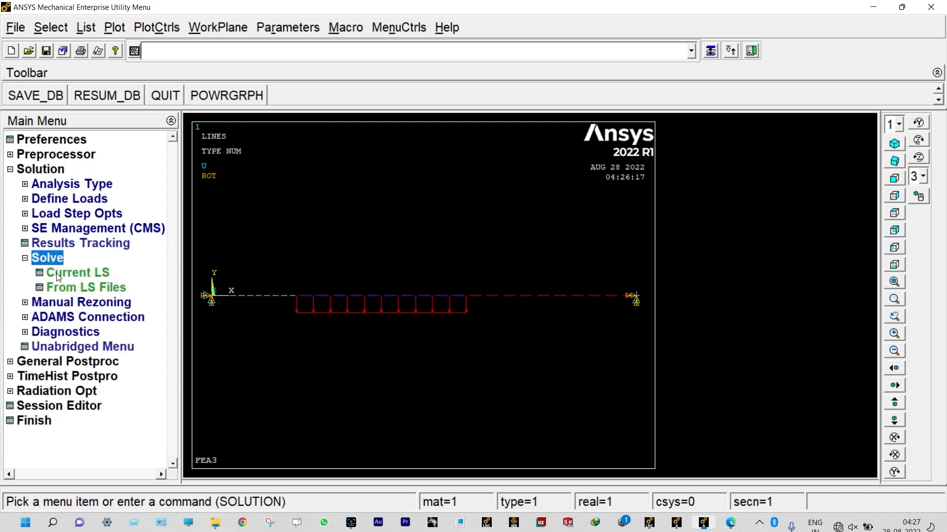
{"action": "left_click", "coordinate": [74, 273]}
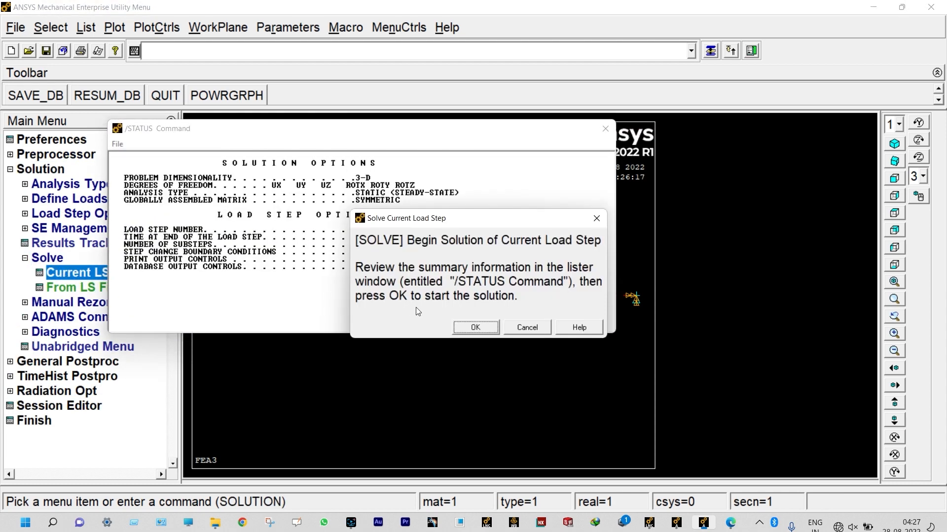
{"action": "left_click", "coordinate": [480, 327]}
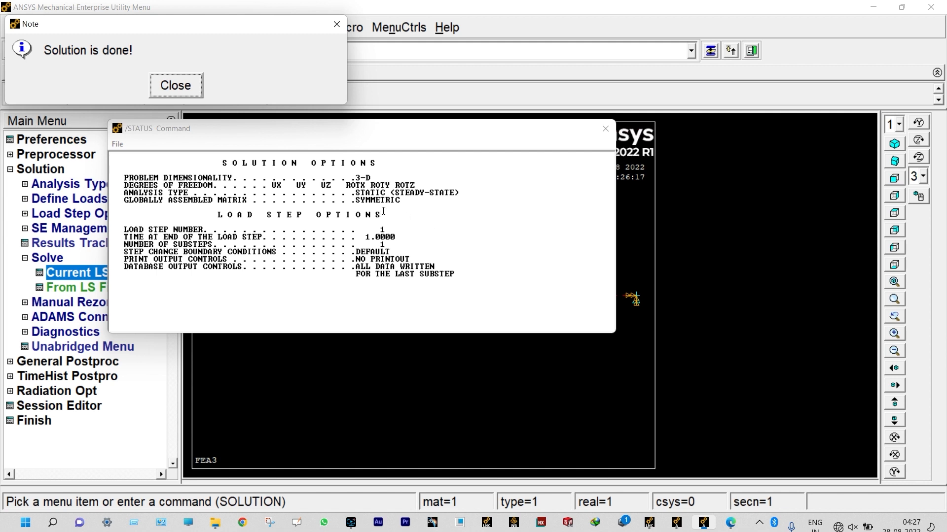
{"action": "left_click", "coordinate": [176, 86]}
{"action": "left_click", "coordinate": [604, 130]}
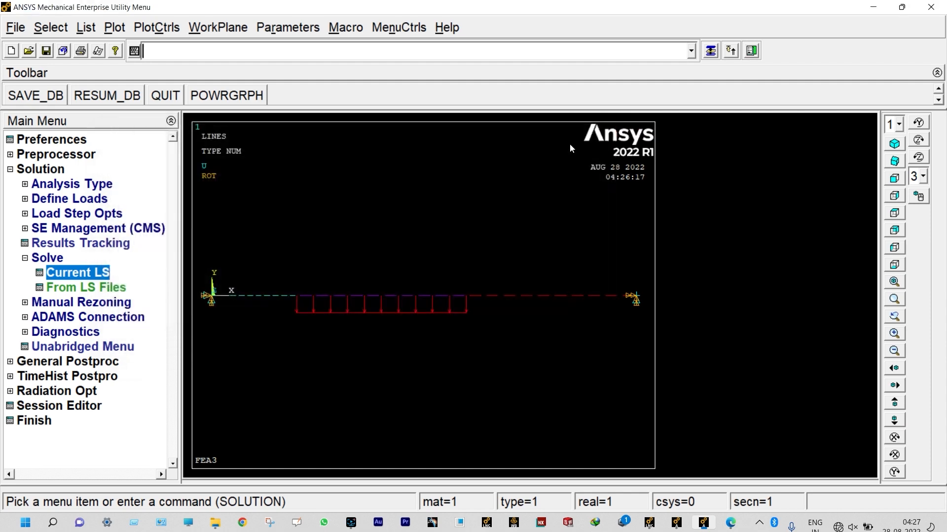
Read the last set of results in the general postprocessor
{"action": "left_click", "coordinate": [84, 364]}
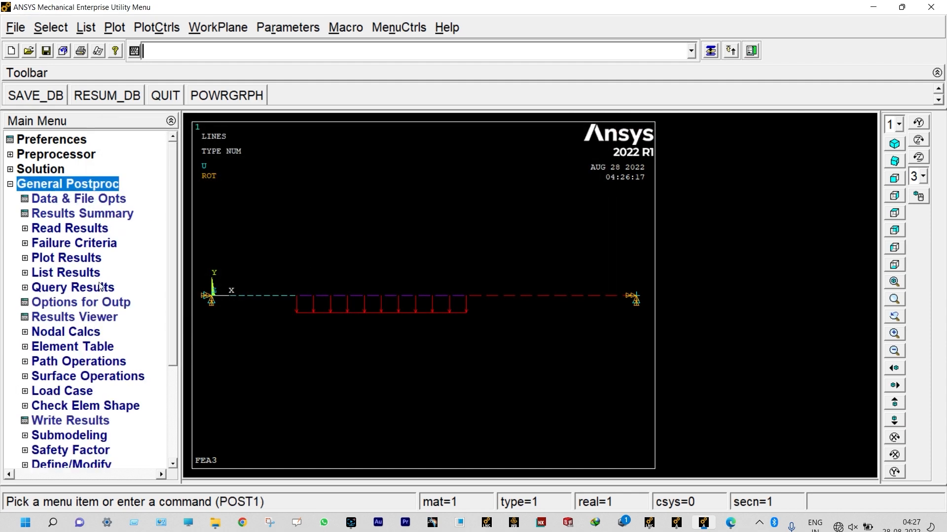
{"action": "left_click", "coordinate": [81, 232]}
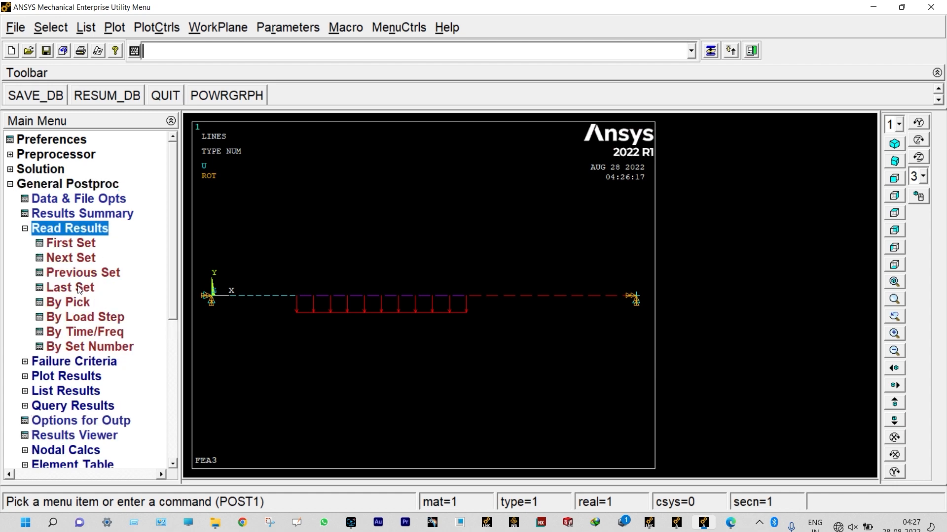
{"action": "left_click", "coordinate": [79, 289]}
{"action": "left_click", "coordinate": [25, 229]}
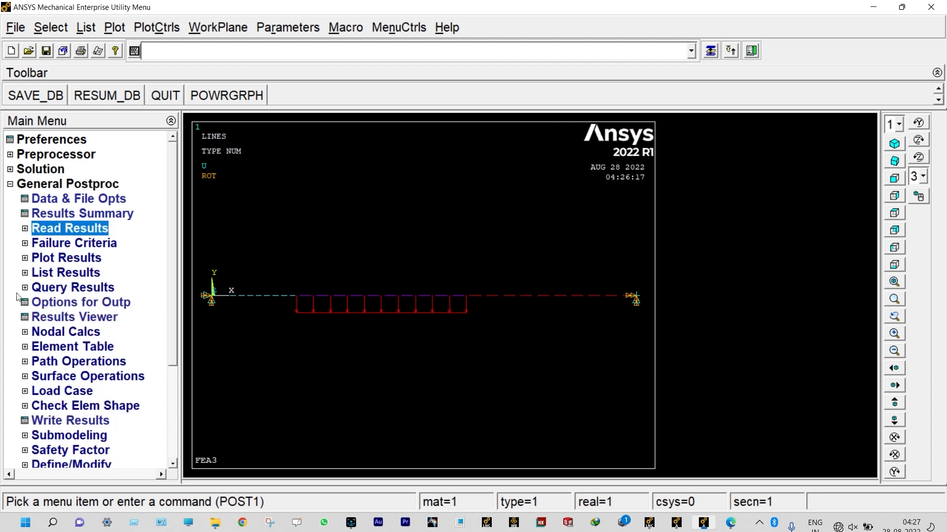
Define an element table item by sequence number with SMISC,2
{"action": "left_click", "coordinate": [72, 347]}
{"action": "left_click", "coordinate": [74, 361]}
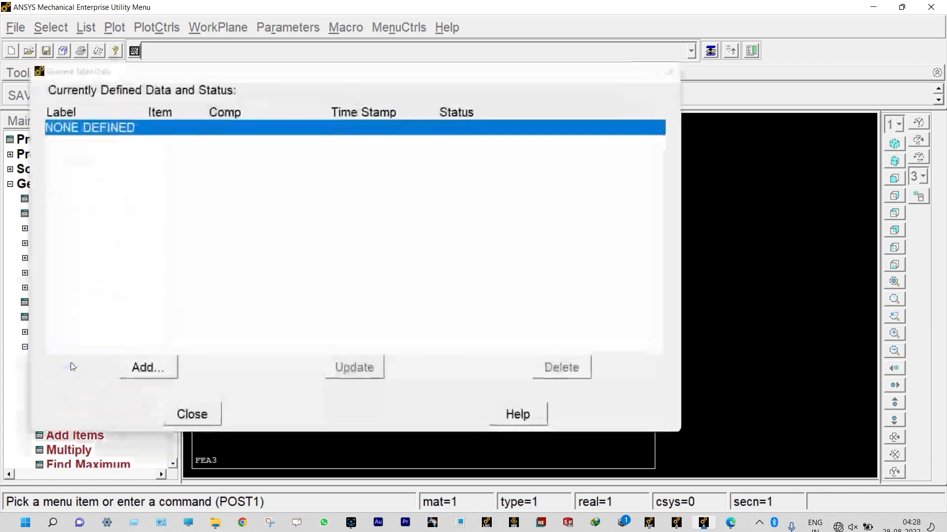
{"action": "left_click", "coordinate": [148, 367]}
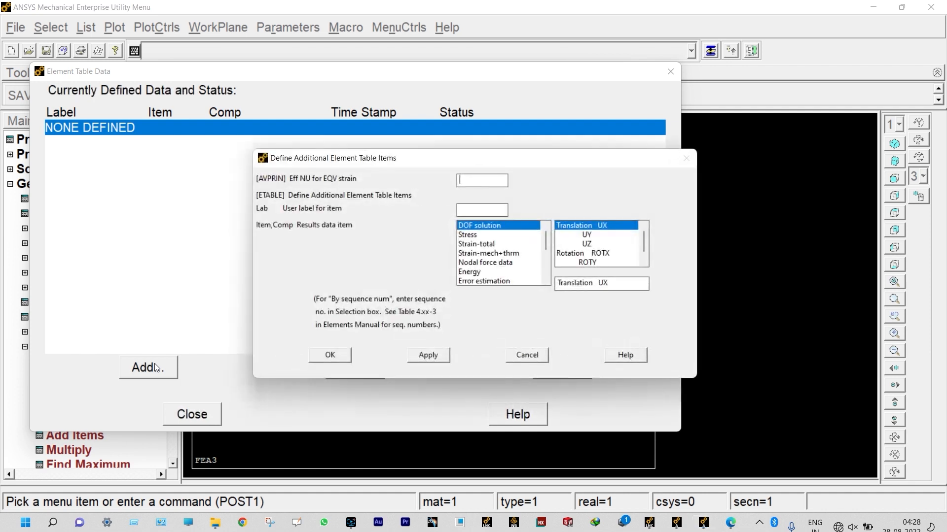
{"action": "left_click", "coordinate": [546, 268]}
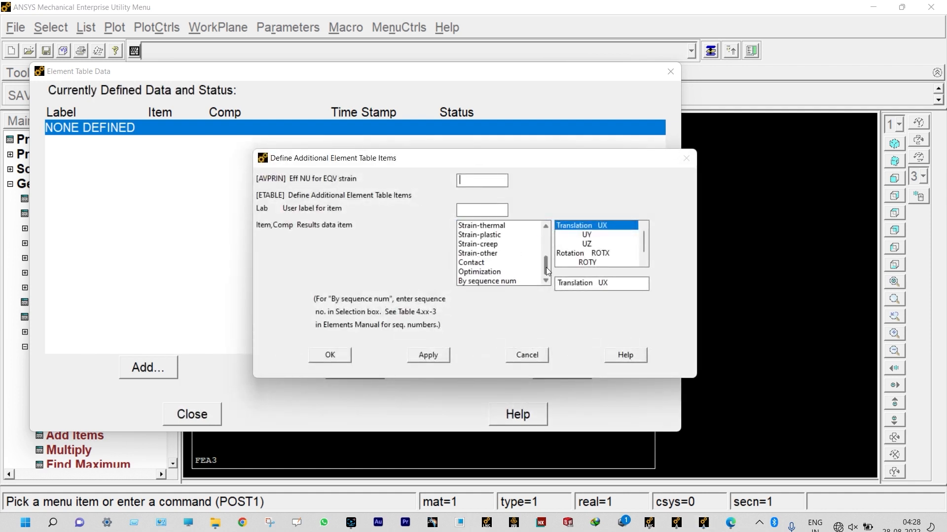
{"action": "left_click", "coordinate": [501, 281]}
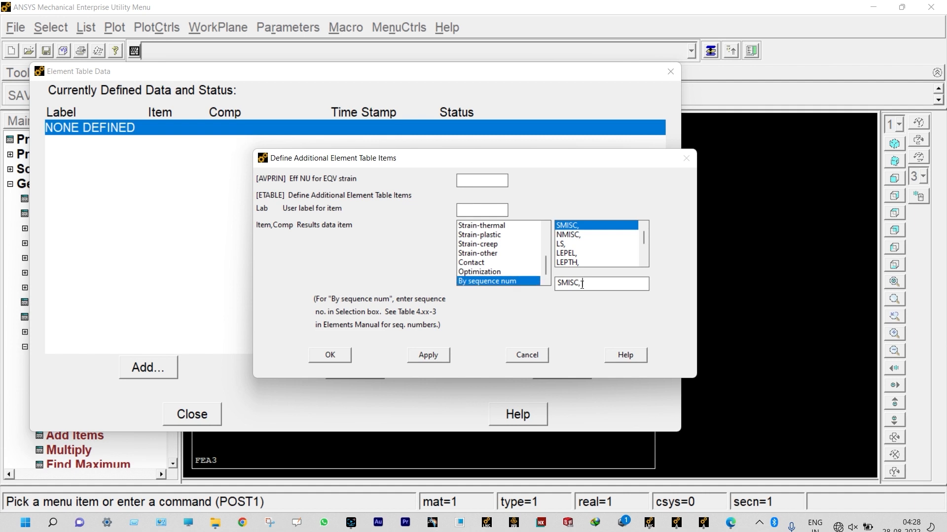
{"action": "type", "text": "2"}
{"action": "left_click", "coordinate": [436, 357]}
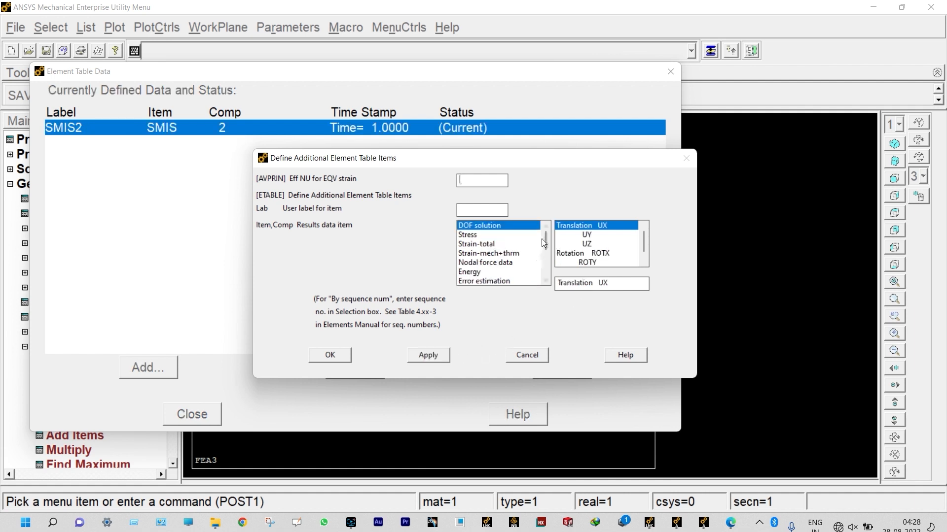
Add a second element table item by sequence number with SMISC,15
{"action": "left_click_drag", "start_coordinate": [545, 237], "coordinate": [547, 267]}
{"action": "left_click", "coordinate": [511, 280]}
{"action": "left_click", "coordinate": [587, 282]}
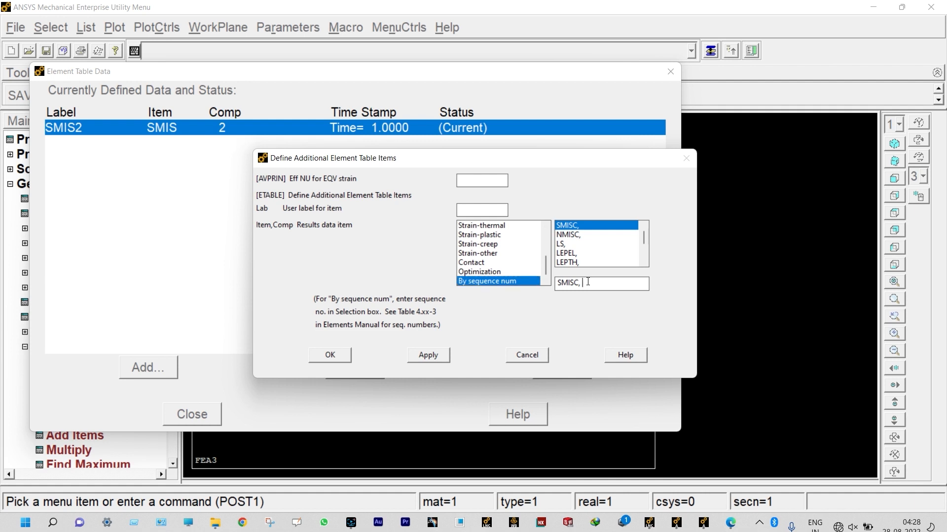
{"action": "type", "text": "15"}
{"action": "left_click", "coordinate": [435, 356]}
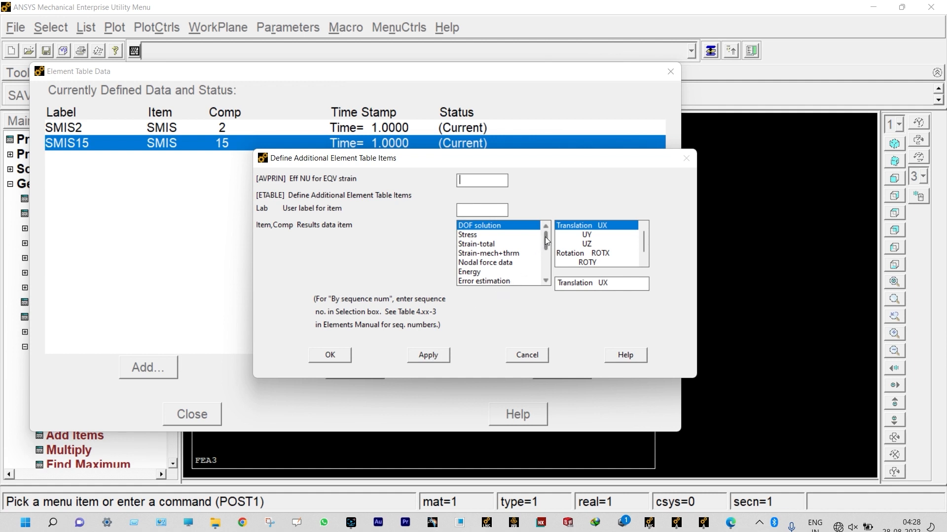
Add a third element table item by sequence number with SMISC,5
{"action": "left_click_drag", "start_coordinate": [545, 238], "coordinate": [548, 275]}
{"action": "left_click", "coordinate": [493, 281]}
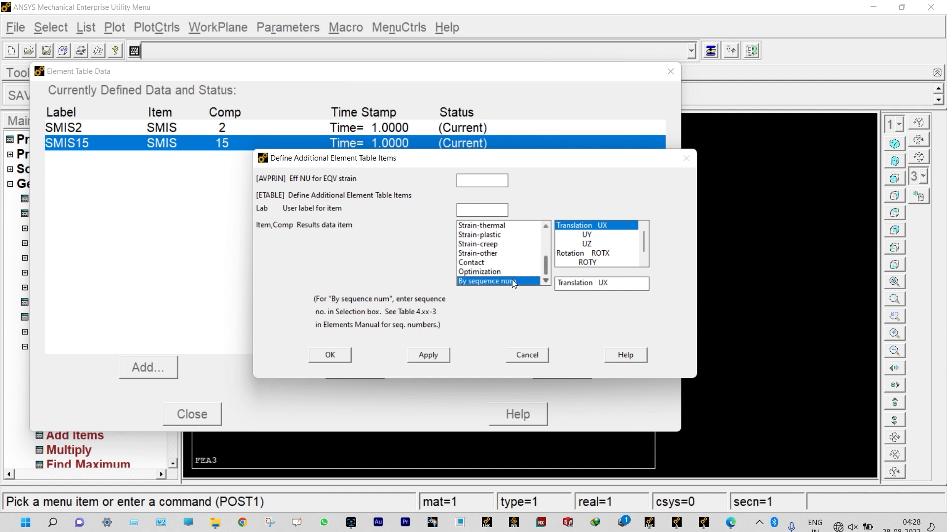
{"action": "left_click", "coordinate": [588, 284]}
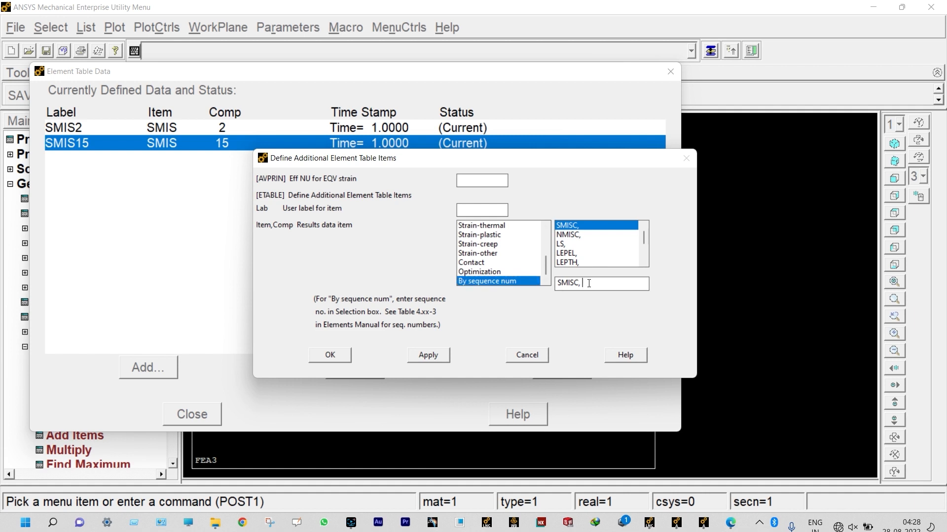
{"action": "type", "text": "5"}
{"action": "left_click", "coordinate": [429, 354]}
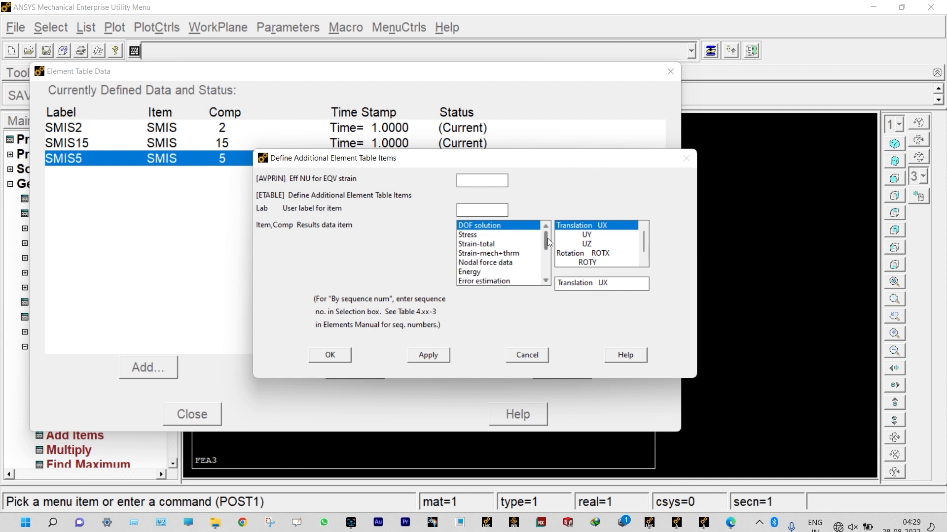
Add a fourth element table item by sequence number with SMISC,18 and close the element table data
{"action": "left_click_drag", "start_coordinate": [548, 241], "coordinate": [551, 272]}
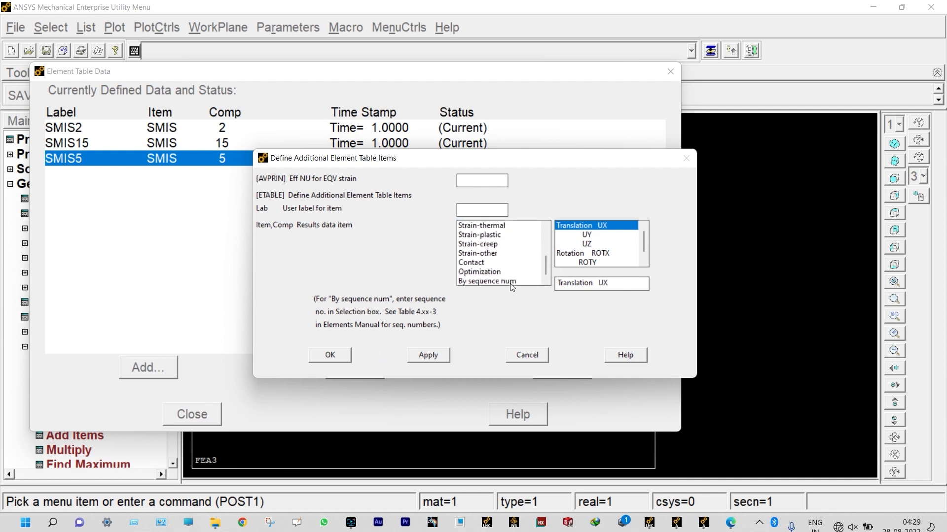
{"action": "left_click", "coordinate": [493, 281]}
{"action": "left_click", "coordinate": [592, 283]}
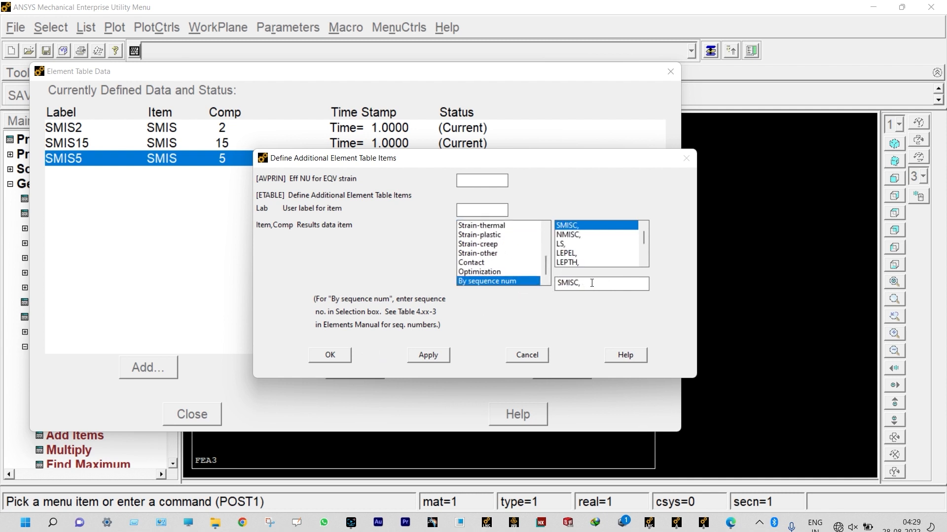
{"action": "type", "text": "18"}
{"action": "left_click", "coordinate": [329, 355]}
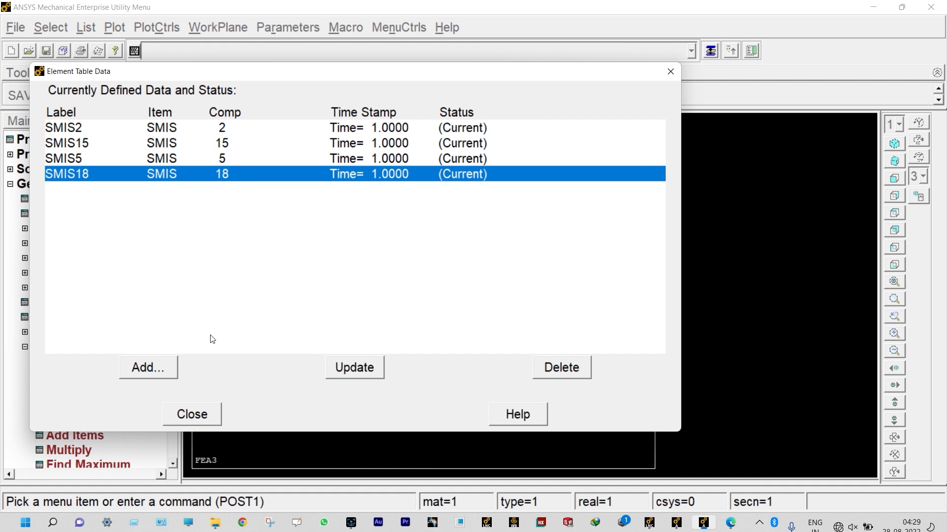
{"action": "left_click", "coordinate": [192, 415]}
List the reaction solution at the beam supports for all items
{"action": "left_click", "coordinate": [25, 273]}
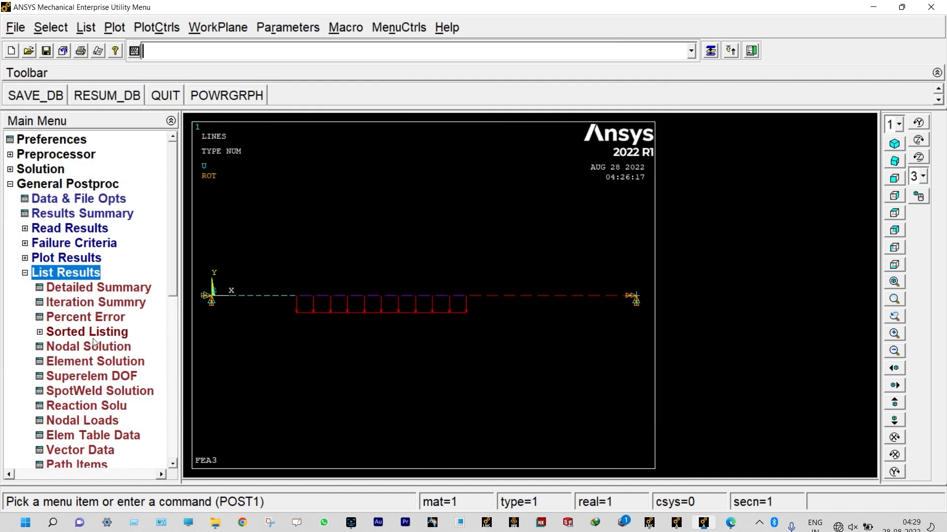
{"action": "left_click", "coordinate": [84, 406]}
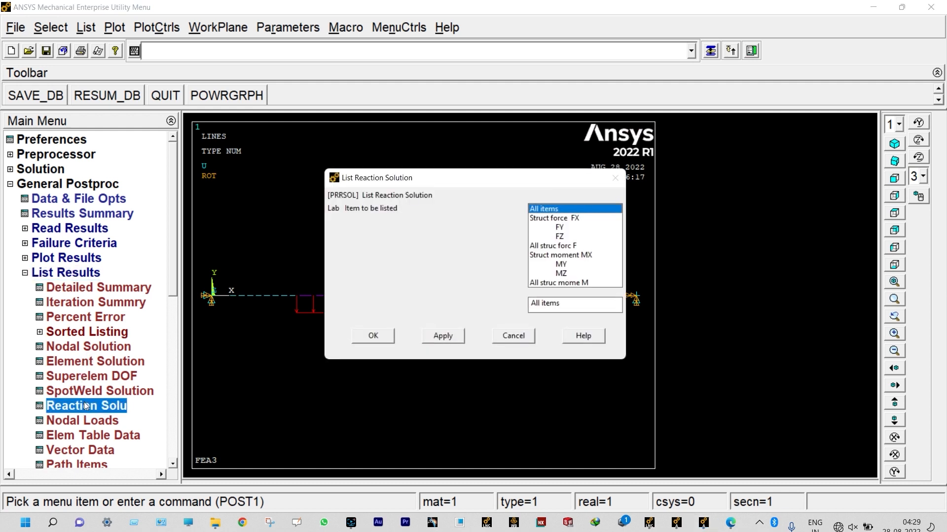
{"action": "left_click", "coordinate": [373, 336]}
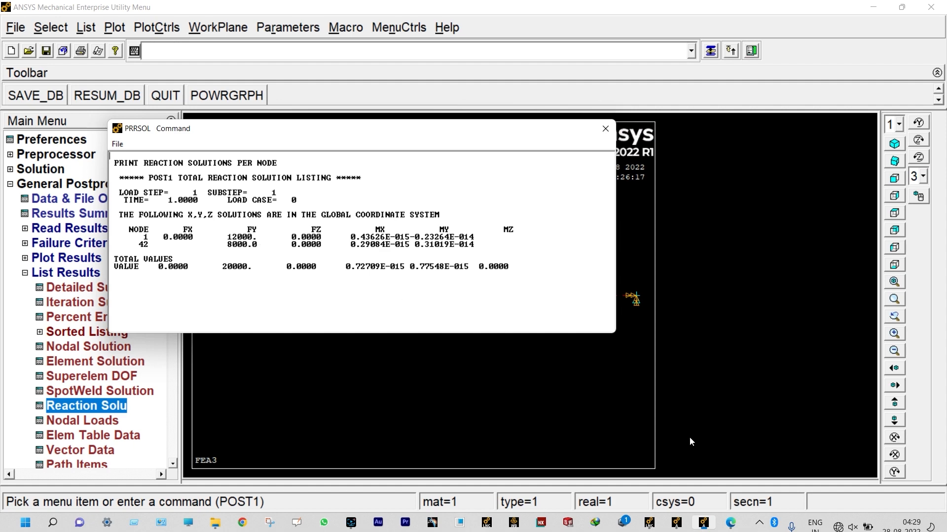
Switch to the browser to compare the support reactions with UDEMY10.pdf, return to ANSYS and close the reaction listing
{"action": "left_click", "coordinate": [730, 523]}
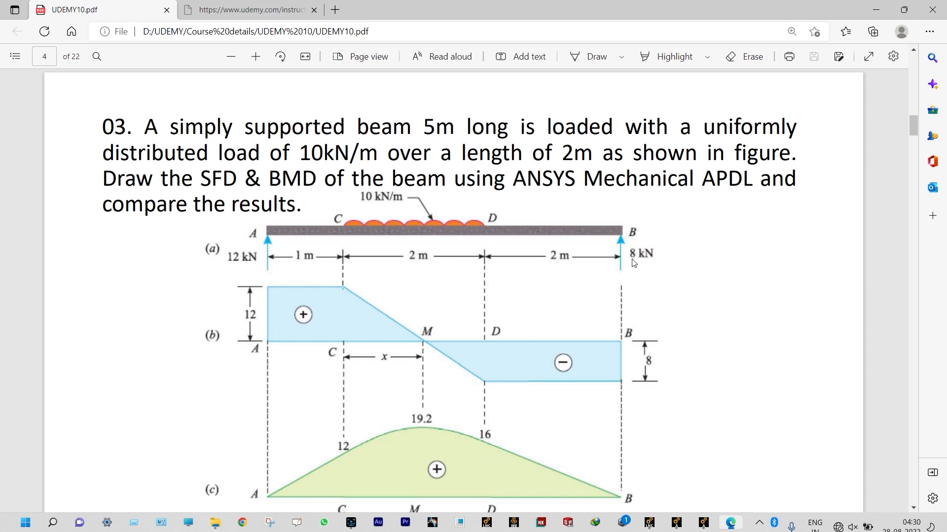
{"action": "key", "text": "alt+Tab"}
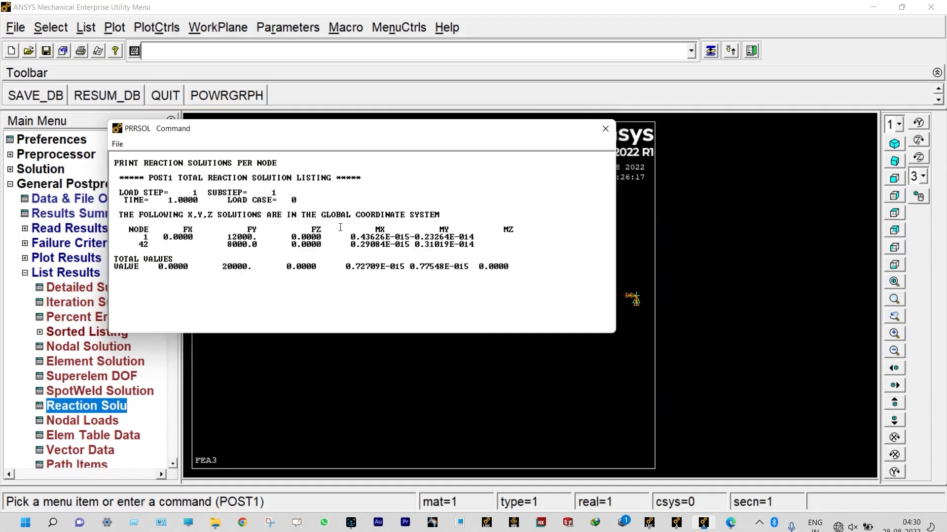
{"action": "left_click", "coordinate": [605, 129]}
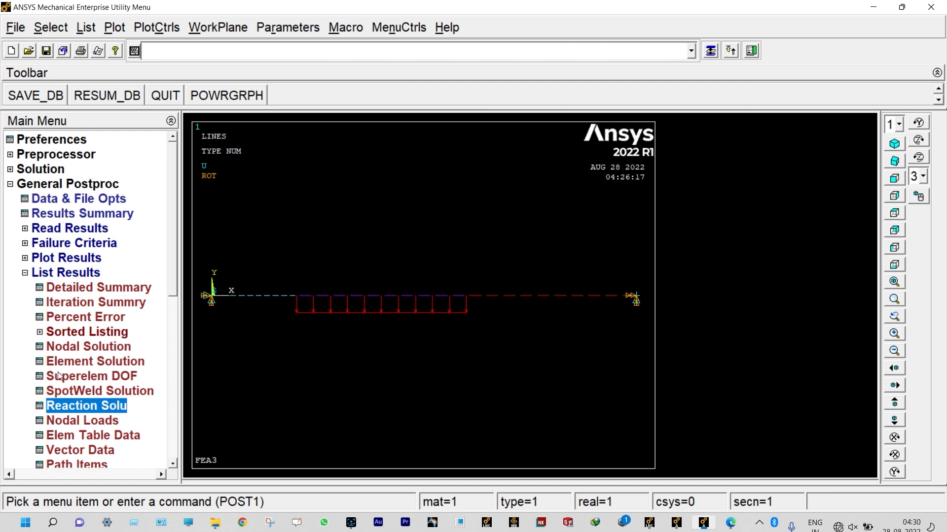
List the element table data for the items SMIS2, SMIS15, SMIS5 and SMIS18
{"action": "left_click", "coordinate": [87, 437]}
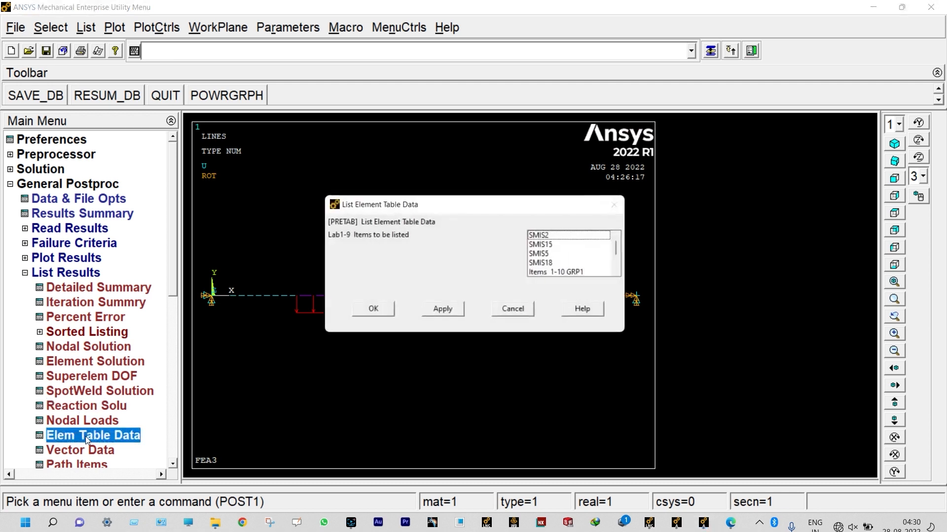
{"action": "left_click", "coordinate": [552, 236]}
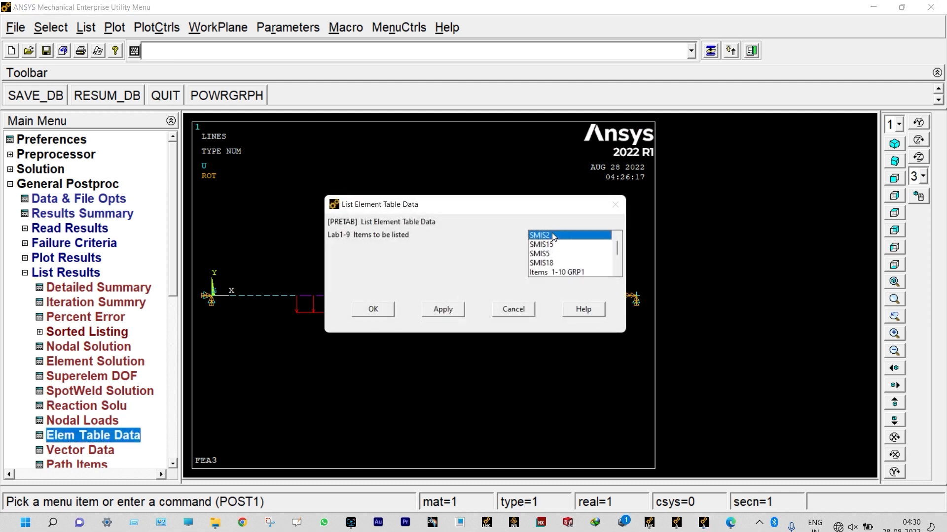
{"action": "left_click", "coordinate": [553, 249]}
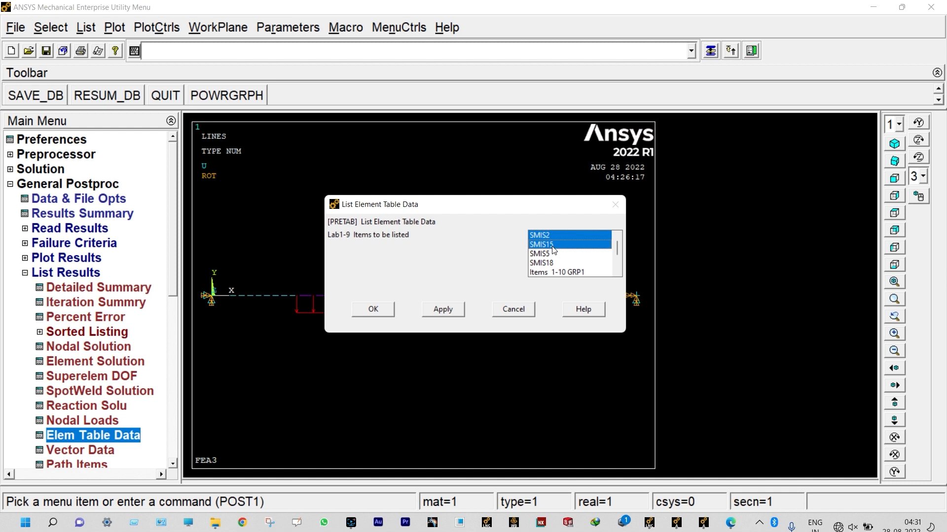
{"action": "left_click", "coordinate": [557, 254]}
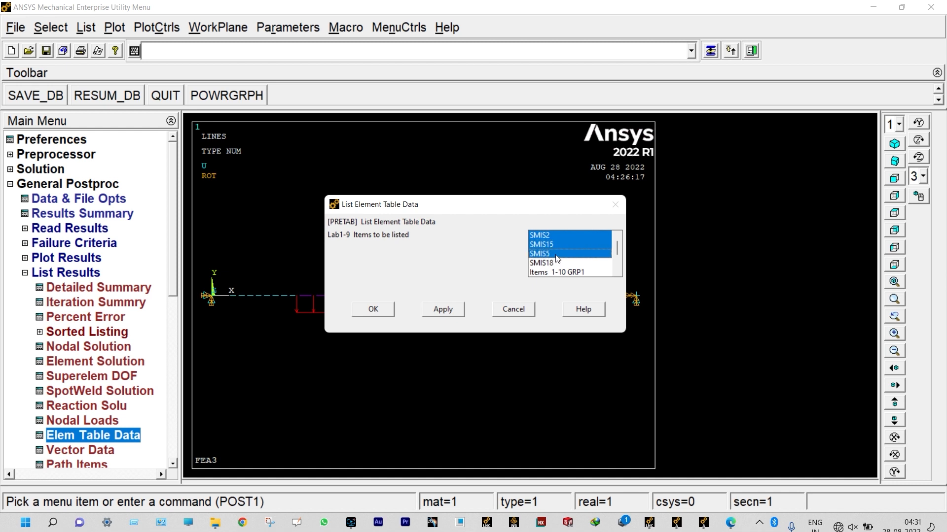
{"action": "left_click", "coordinate": [556, 265]}
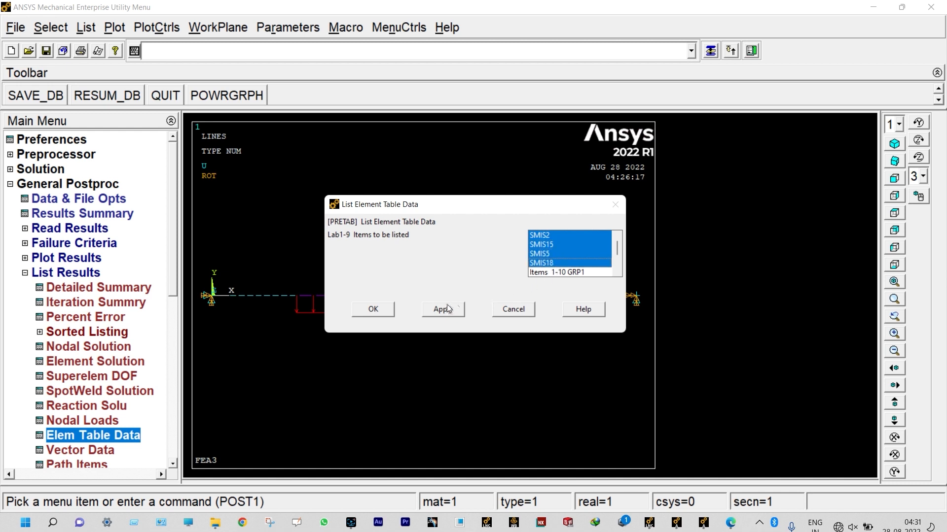
{"action": "left_click", "coordinate": [386, 311]}
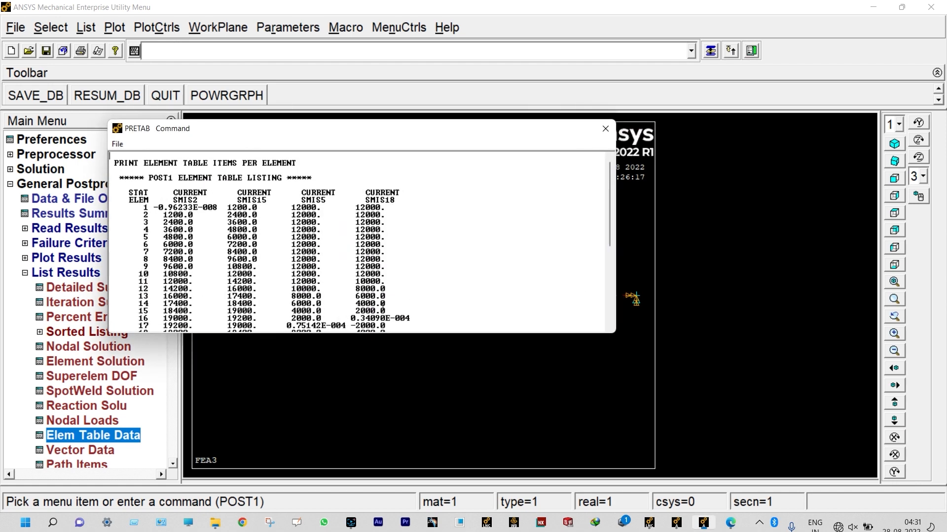
Read through the element table listing down to the minimum and maximum values and close it
{"action": "mouse_move", "coordinate": [607, 199]}
{"action": "left_mouse_down"}
{"action": "mouse_move", "coordinate": [609, 268]}
{"action": "mouse_move", "coordinate": [614, 201]}
{"action": "left_mouse_up"}
{"action": "scroll", "coordinate": [414, 197], "scroll_direction": "down", "scroll_amount": 6}
{"action": "scroll", "coordinate": [414, 197], "scroll_direction": "down", "scroll_amount": 2}
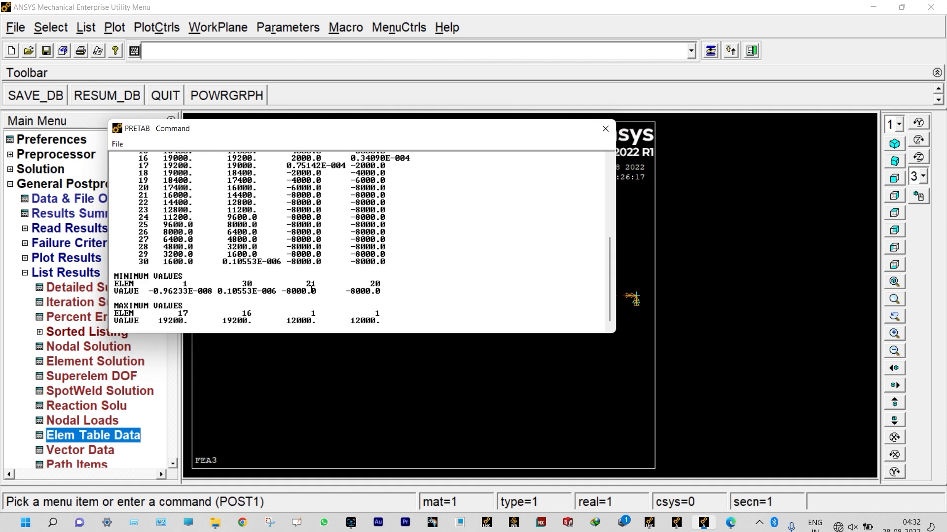
{"action": "left_click", "coordinate": [605, 130]}
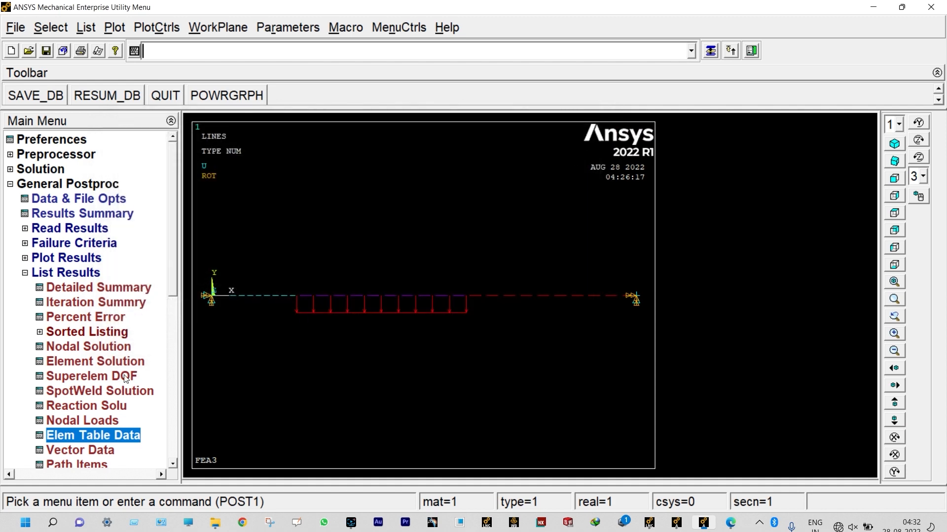
Plot the line element results with SMIS2 at node I and SMIS15 at node J, and compare the diagram with UDEMY10.pdf in the browser
{"action": "left_click", "coordinate": [33, 272]}
{"action": "left_click", "coordinate": [42, 258]}
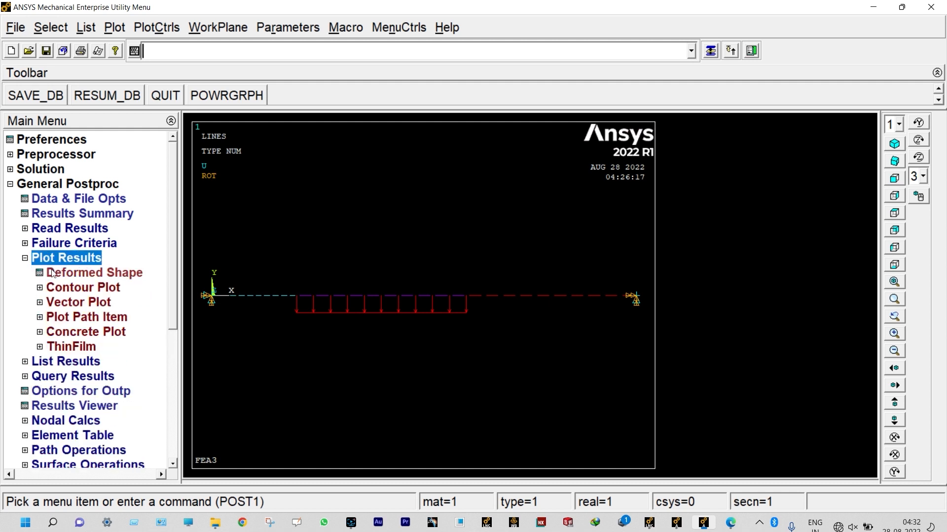
{"action": "left_click", "coordinate": [59, 288]}
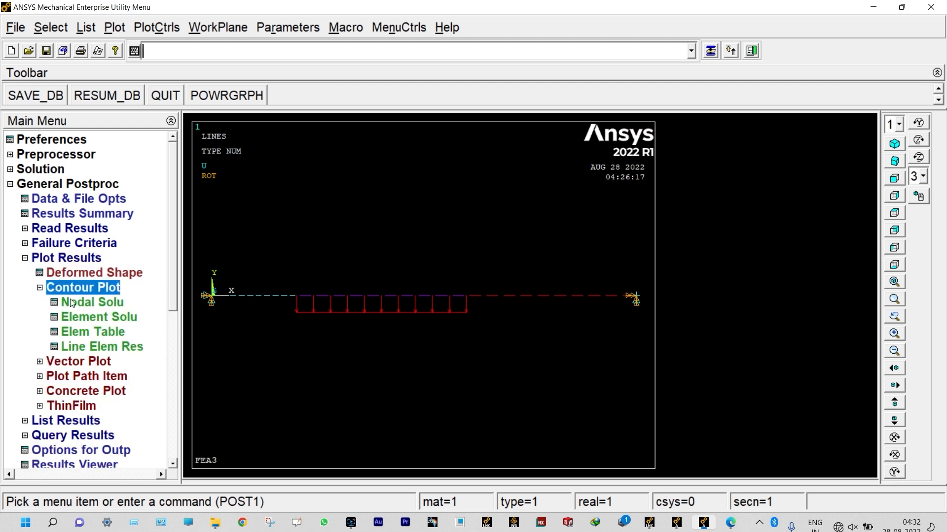
{"action": "left_click", "coordinate": [91, 347]}
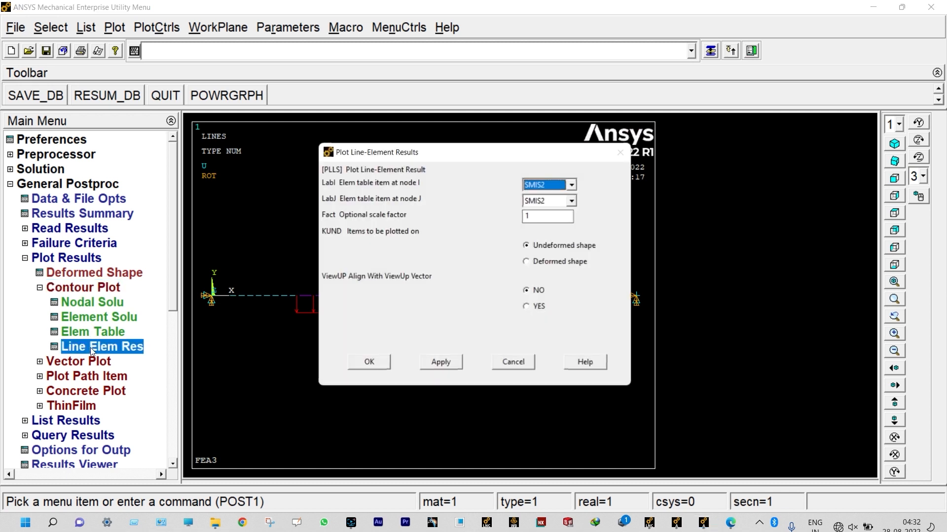
{"action": "left_click", "coordinate": [571, 201]}
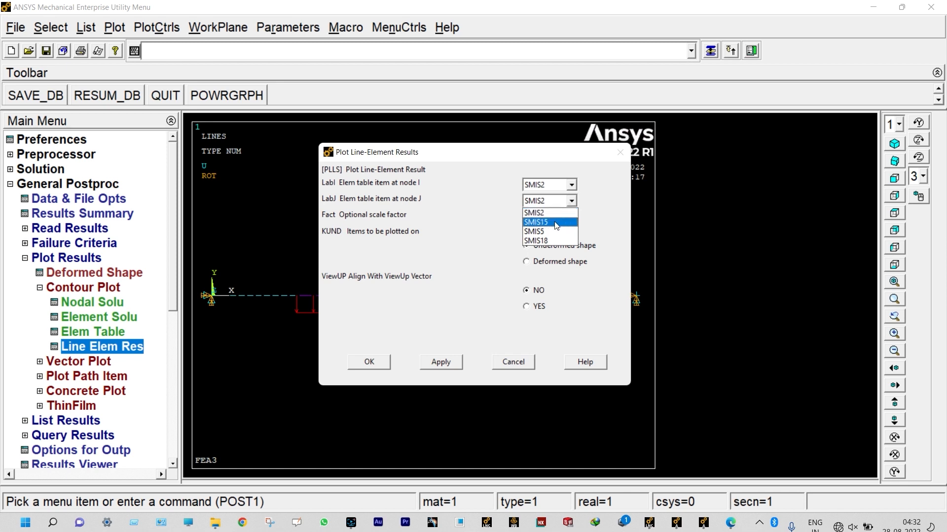
{"action": "left_click", "coordinate": [556, 223]}
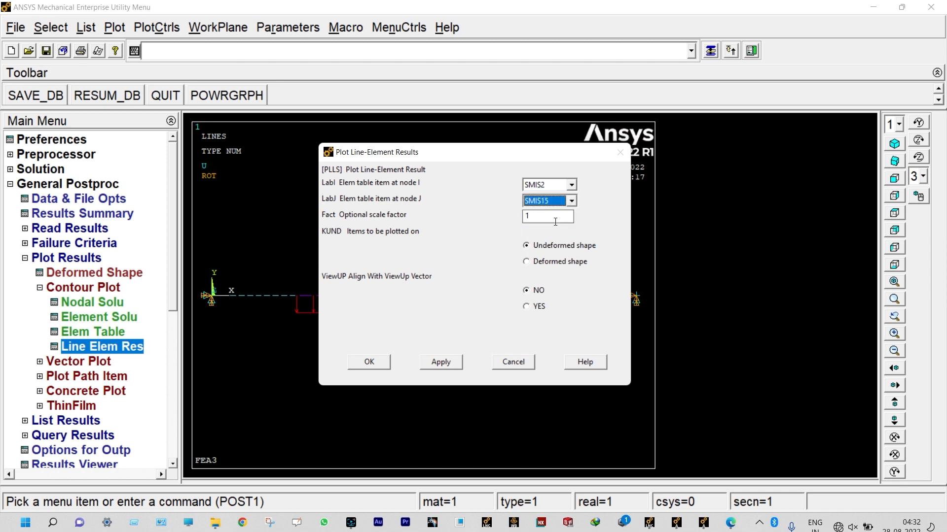
{"action": "left_click", "coordinate": [374, 362]}
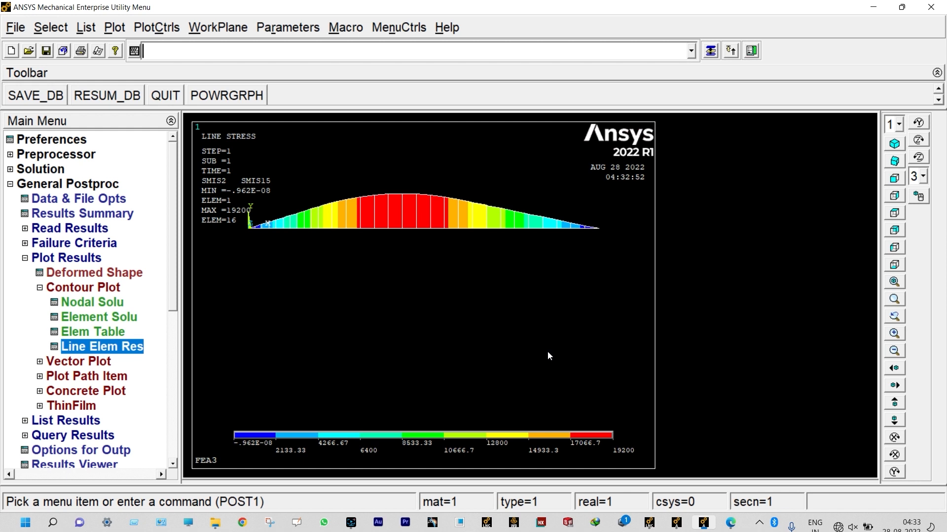
{"action": "left_click", "coordinate": [729, 525]}
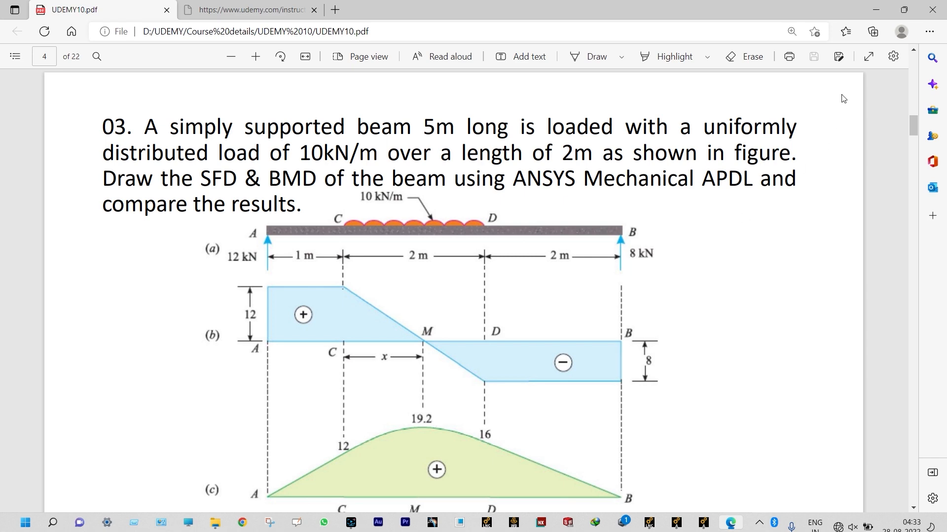
{"action": "left_click", "coordinate": [875, 10]}
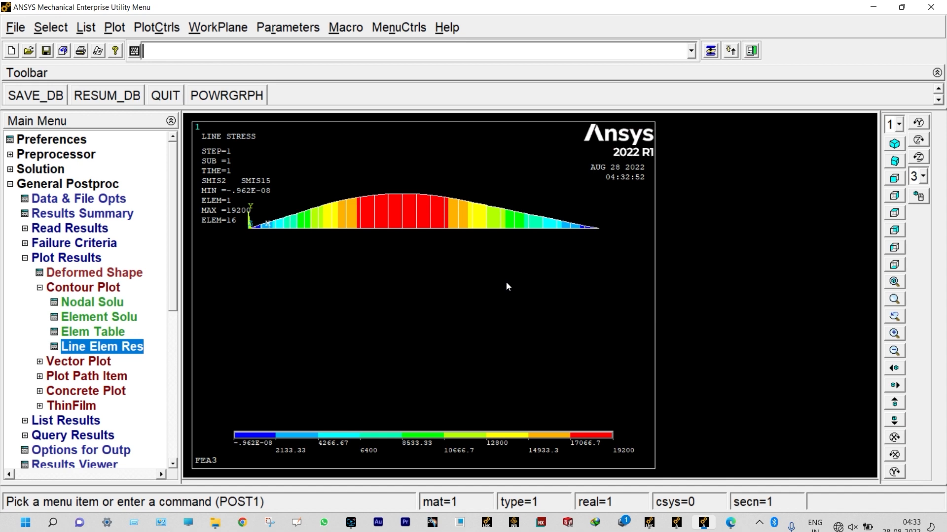
Turn on node numbers in the plot numbering controls and replot the bending moment diagram
{"action": "left_click", "coordinate": [167, 31]}
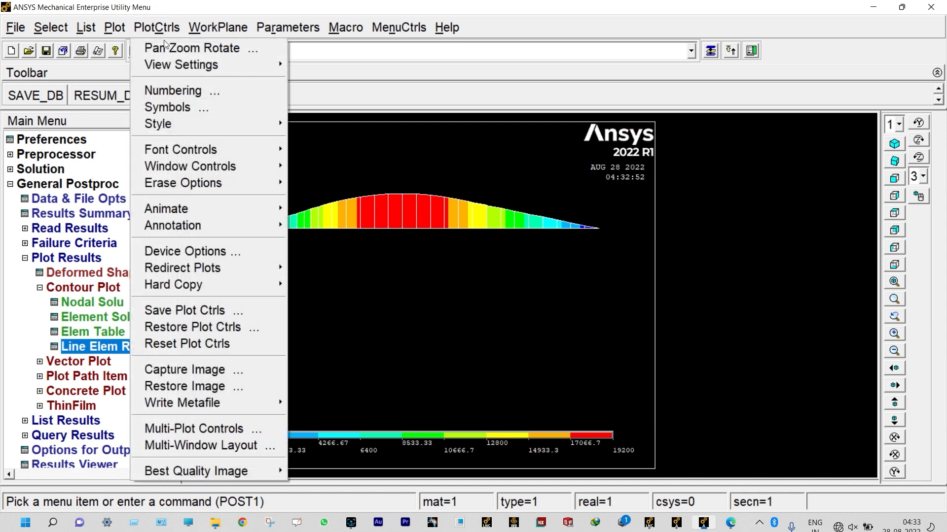
{"action": "left_click", "coordinate": [159, 89]}
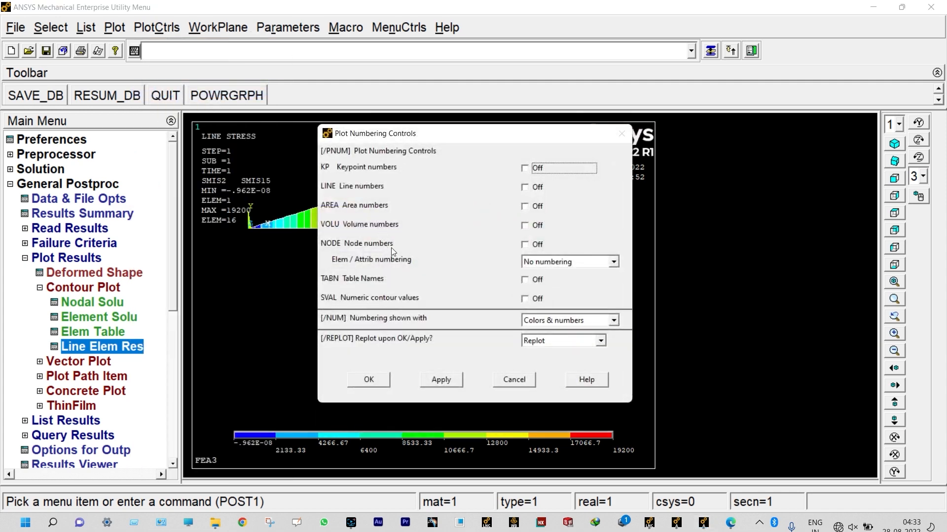
{"action": "left_click", "coordinate": [525, 245]}
{"action": "left_click", "coordinate": [369, 378]}
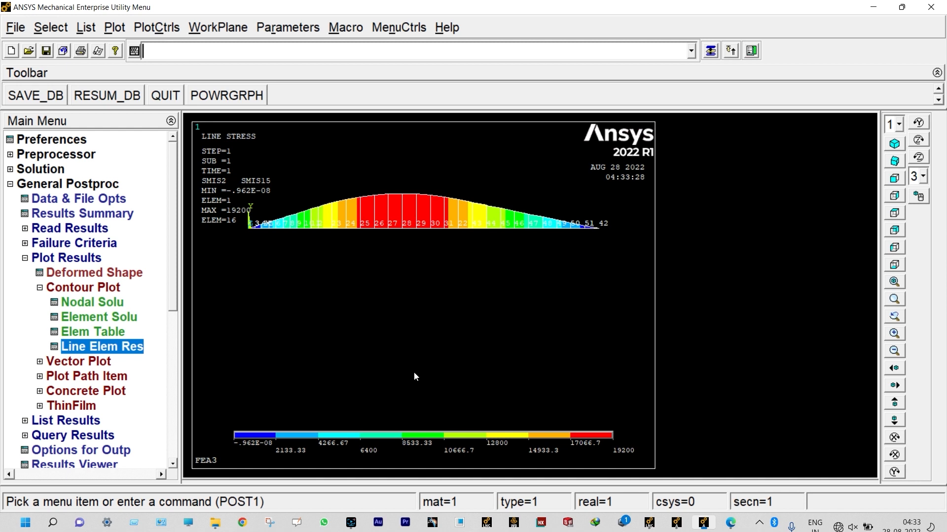
Plot the line element results with SMIS5 at node I and SMIS18 at node J, and compare the diagram with UDEMY10.pdf in the browser
{"action": "left_click", "coordinate": [131, 348]}
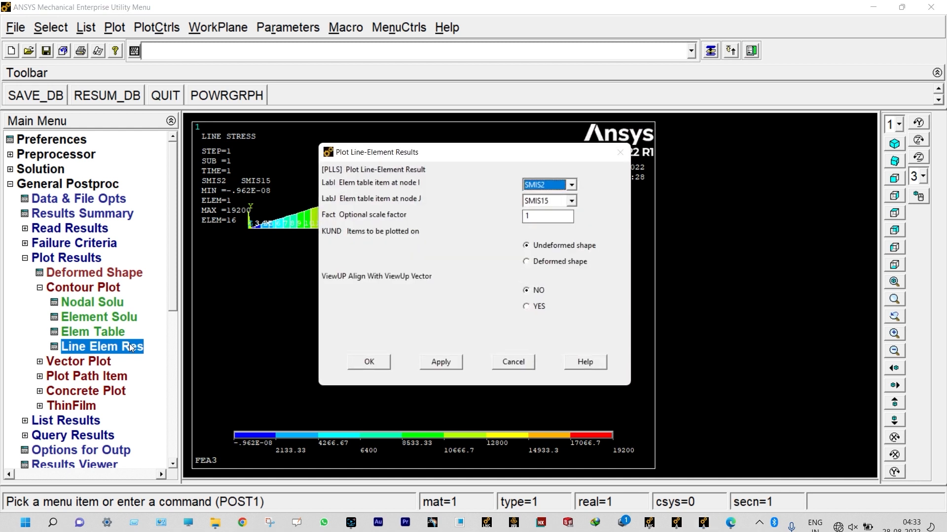
{"action": "left_click", "coordinate": [571, 185]}
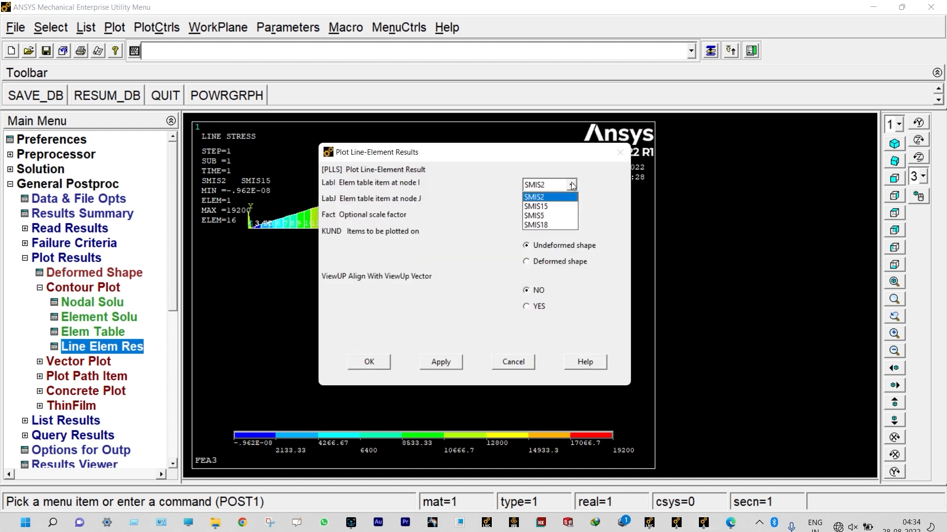
{"action": "left_click", "coordinate": [542, 216]}
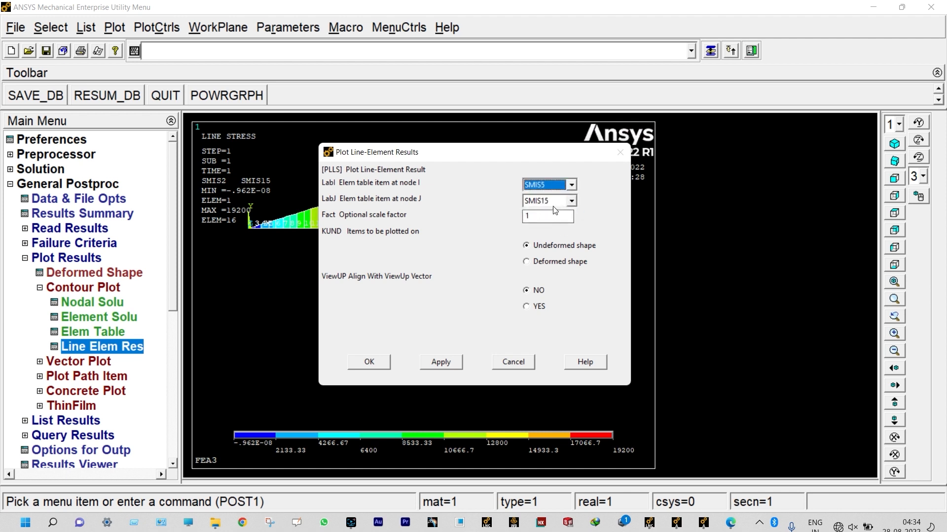
{"action": "left_click", "coordinate": [571, 200]}
{"action": "left_click", "coordinate": [545, 241]}
{"action": "left_click", "coordinate": [387, 363]}
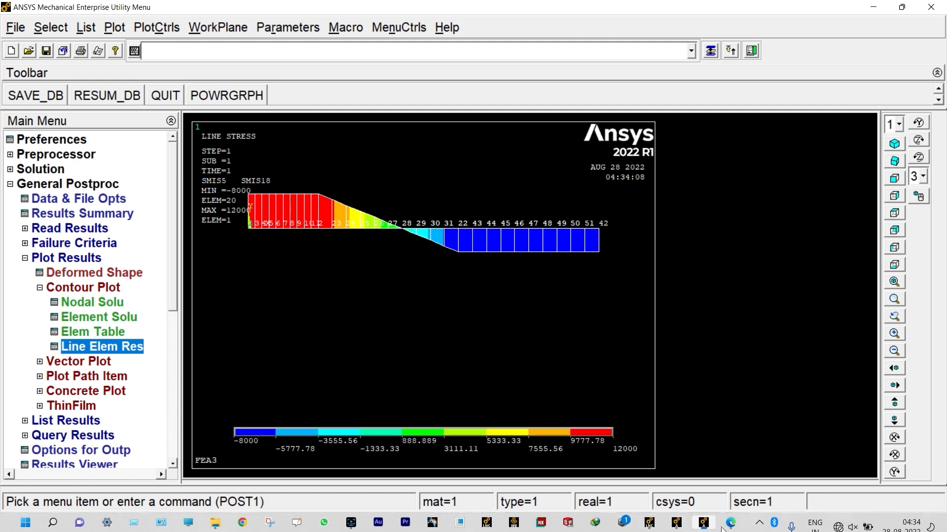
{"action": "mouse_move", "coordinate": [731, 528]}
{"action": "left_click", "coordinate": [729, 468]}
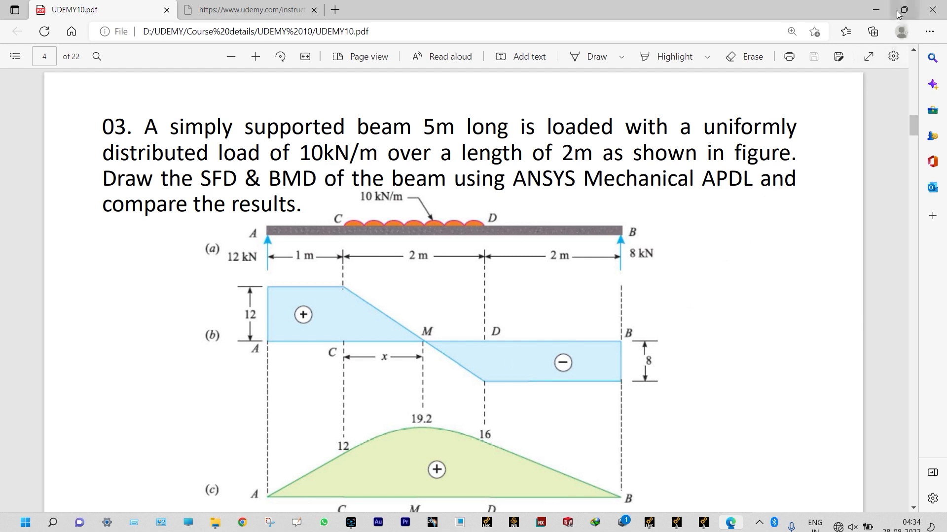
{"action": "left_click", "coordinate": [876, 11]}
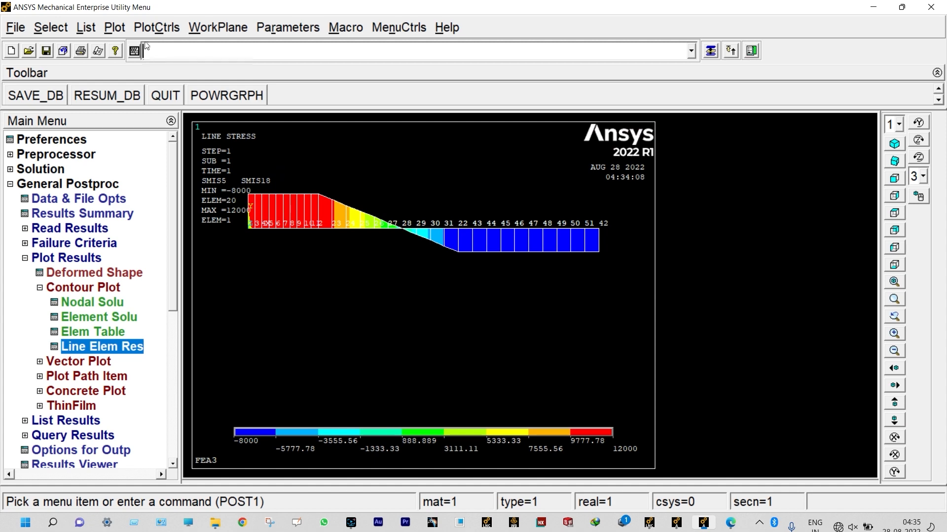
Turn on the display of element shapes based on real constant descriptions in the Size and Shape settings
{"action": "left_click", "coordinate": [157, 27]}
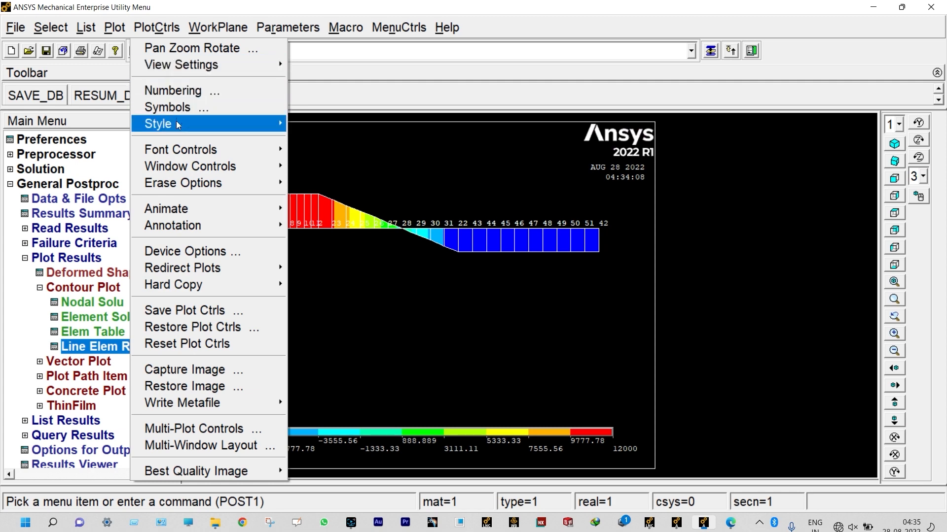
{"action": "mouse_move", "coordinate": [178, 129]}
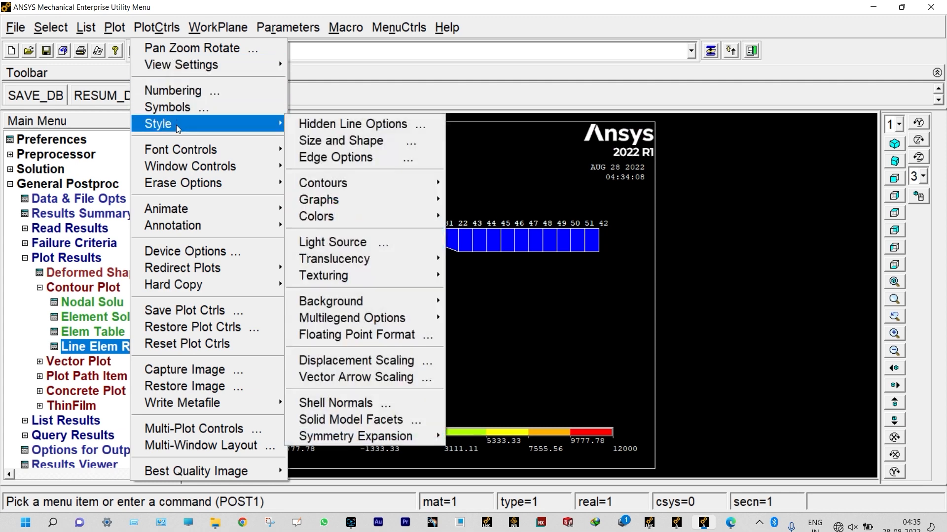
{"action": "left_click", "coordinate": [316, 141]}
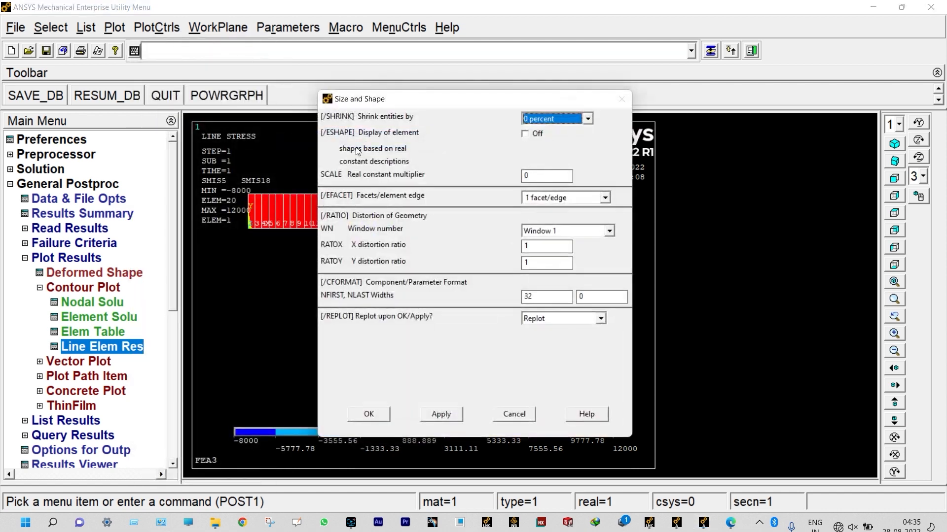
{"action": "left_click", "coordinate": [525, 134]}
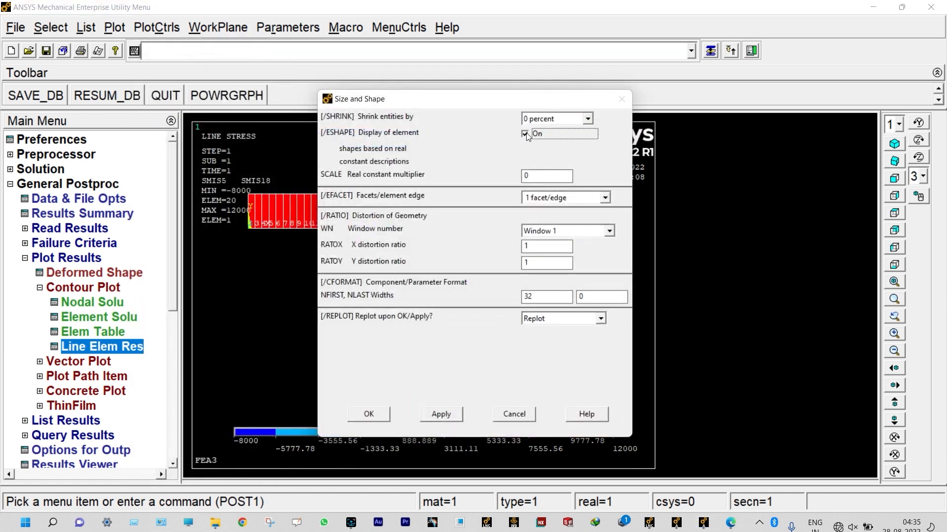
{"action": "left_click", "coordinate": [370, 414]}
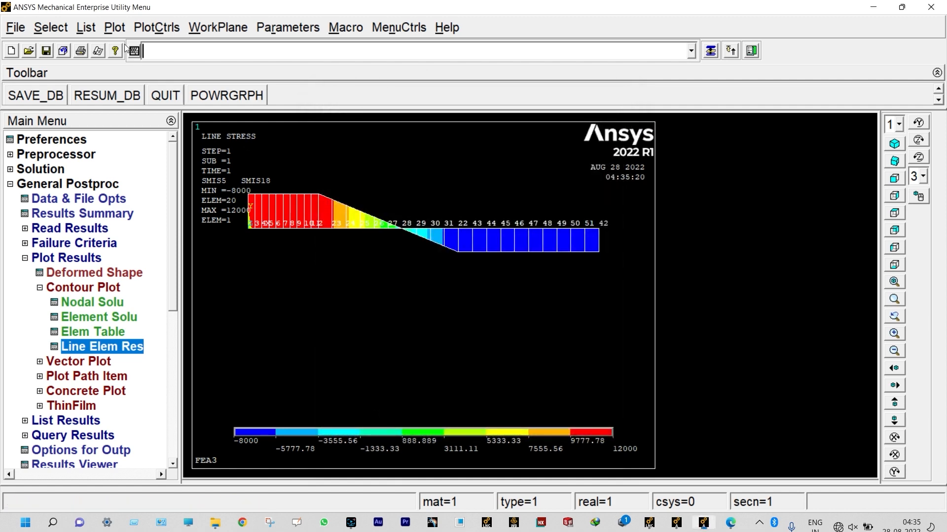
Plot the elements and inspect the beam's solid shape up close in an oblique view
{"action": "left_click", "coordinate": [113, 27]}
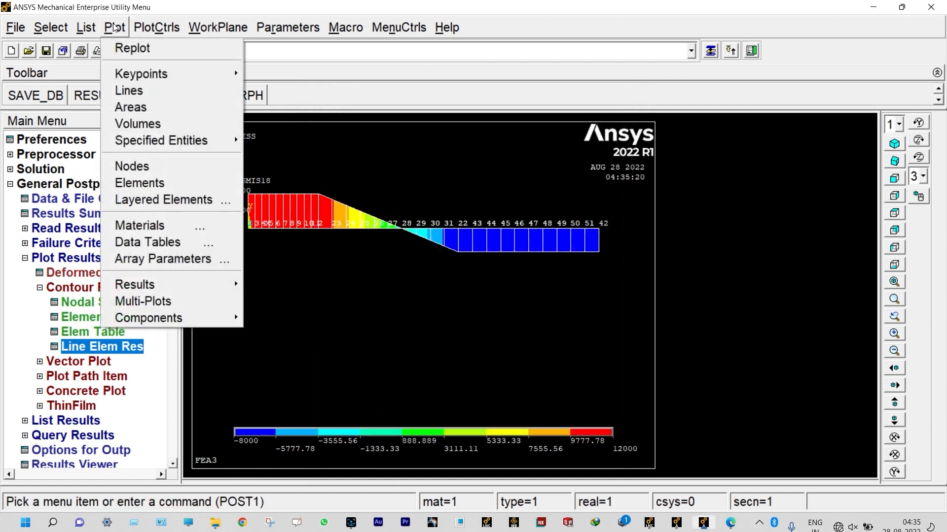
{"action": "left_click", "coordinate": [137, 180]}
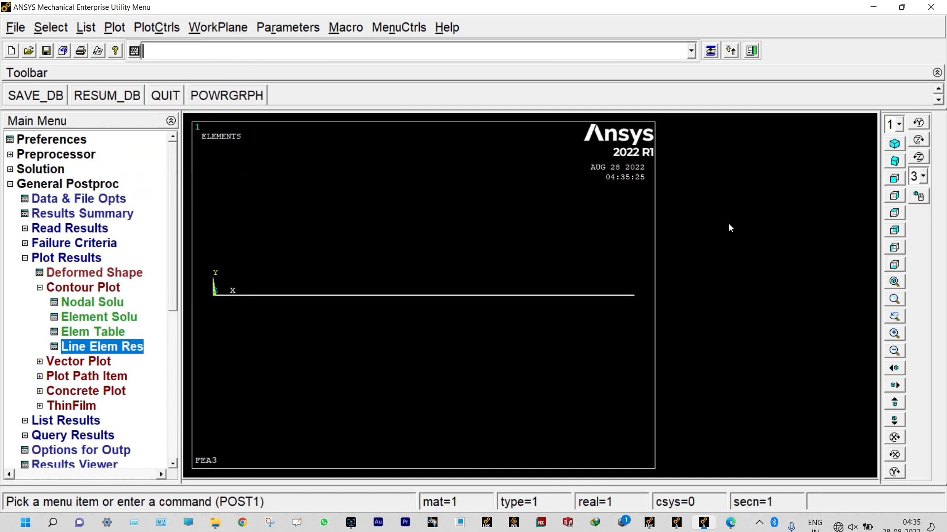
{"action": "left_click", "coordinate": [894, 161]}
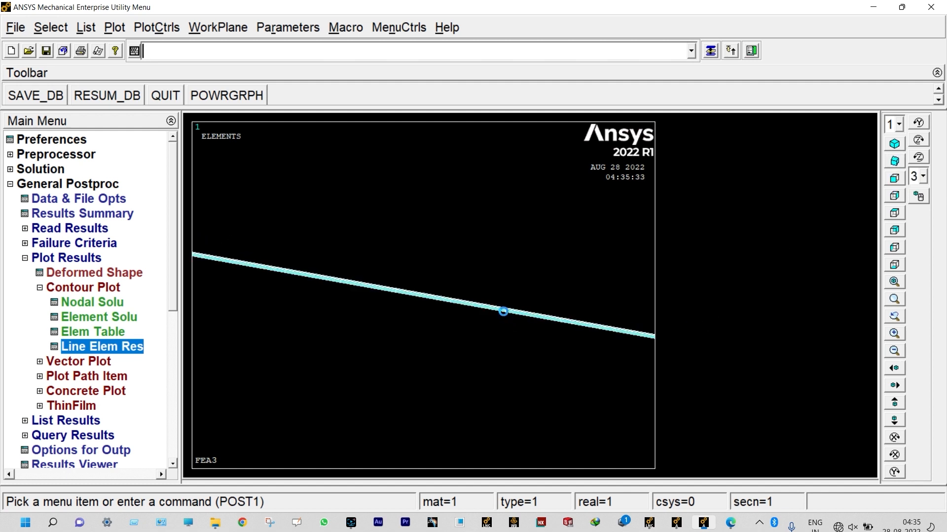
{"action": "scroll", "coordinate": [498, 306], "scroll_direction": "up", "scroll_amount": 5}
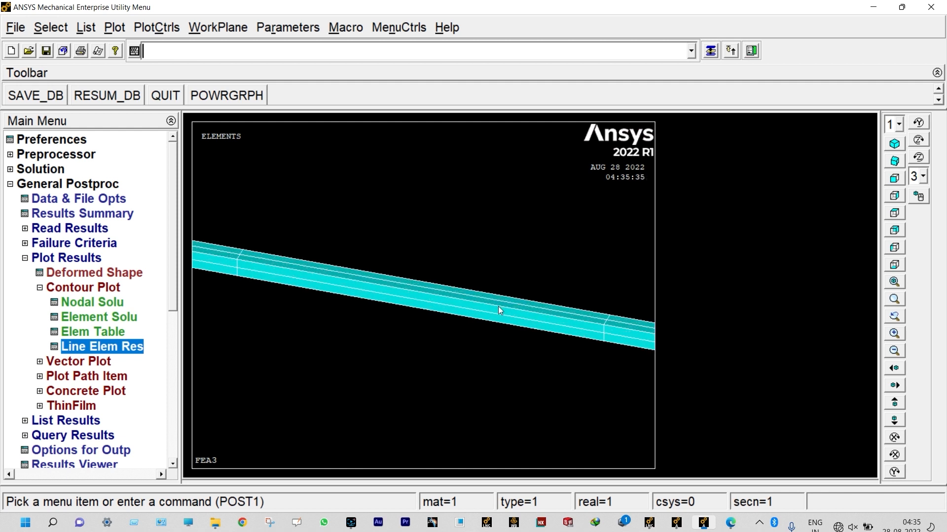
{"action": "scroll", "coordinate": [497, 309], "scroll_direction": "up", "scroll_amount": 1}
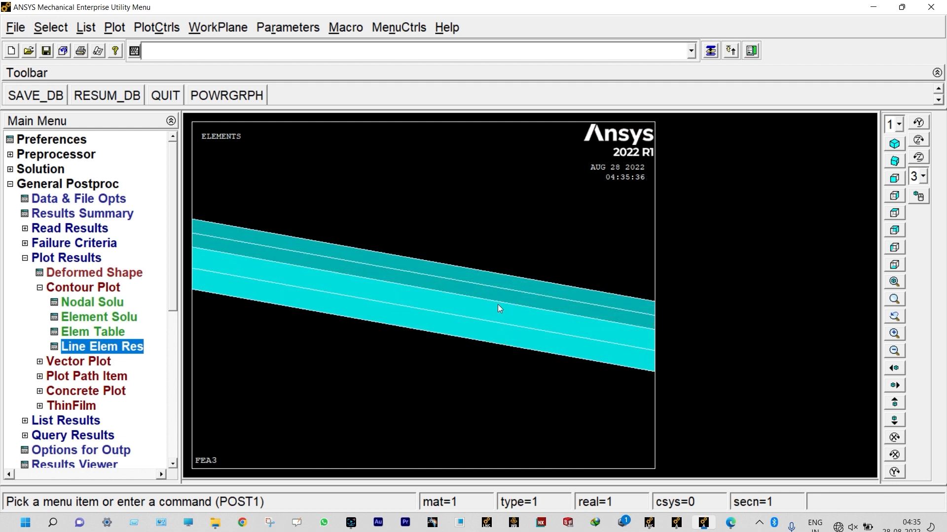
Animate the beam's deformed results for the DOF solution UY, play it with a delay of 0, and close the animation
{"action": "scroll", "coordinate": [498, 304], "scroll_direction": "down", "scroll_amount": 1}
{"action": "scroll", "coordinate": [498, 303], "scroll_direction": "down", "scroll_amount": 4}
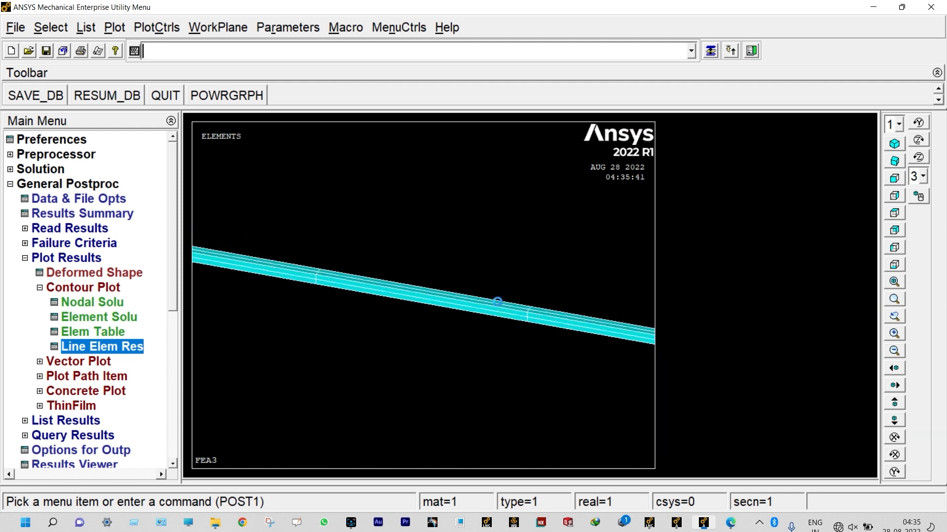
{"action": "scroll", "coordinate": [498, 303], "scroll_direction": "down", "scroll_amount": 3}
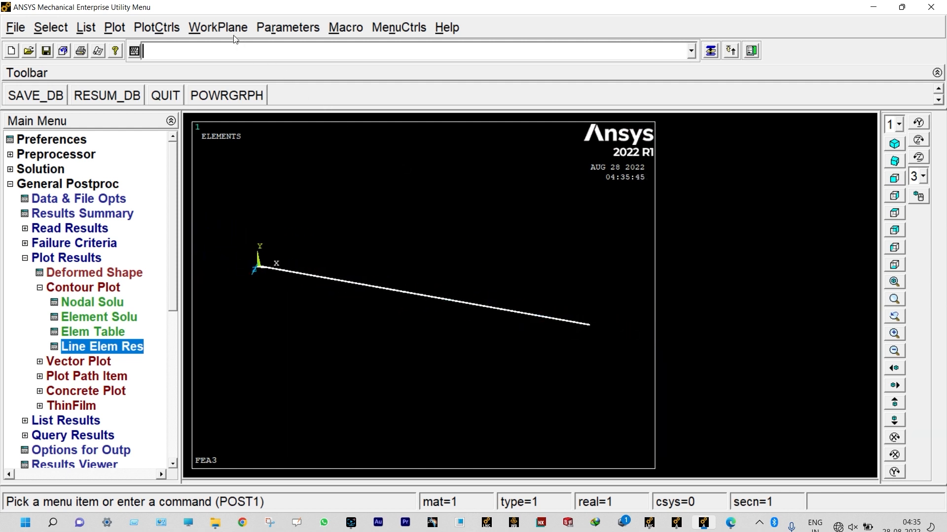
{"action": "left_click", "coordinate": [169, 28]}
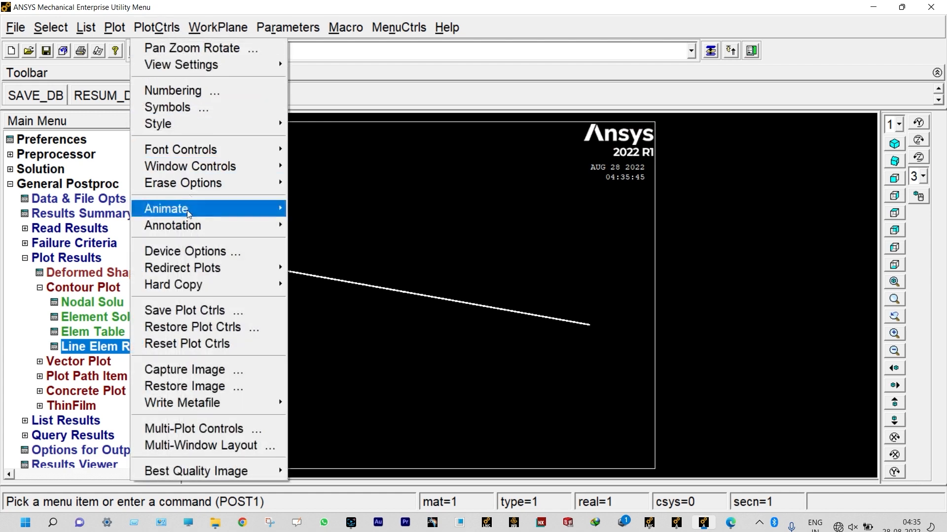
{"action": "mouse_move", "coordinate": [238, 211]}
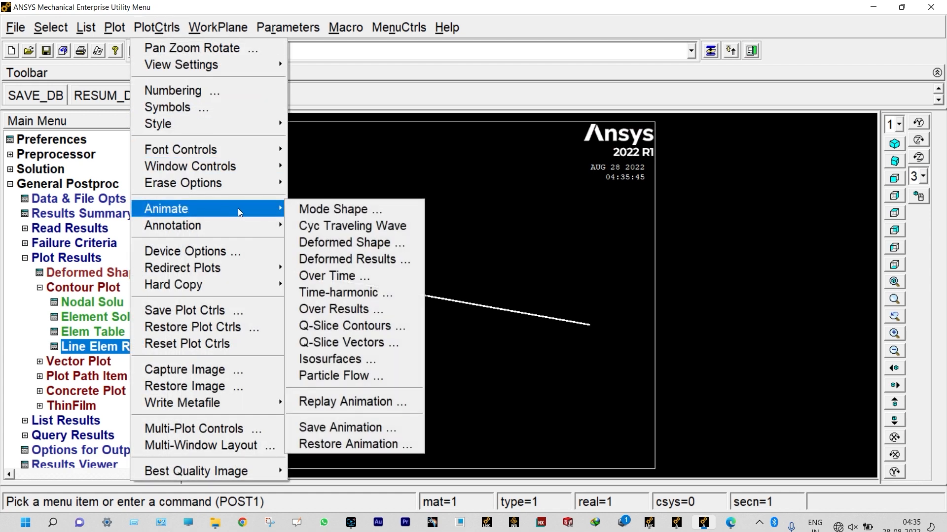
{"action": "left_click", "coordinate": [365, 256]}
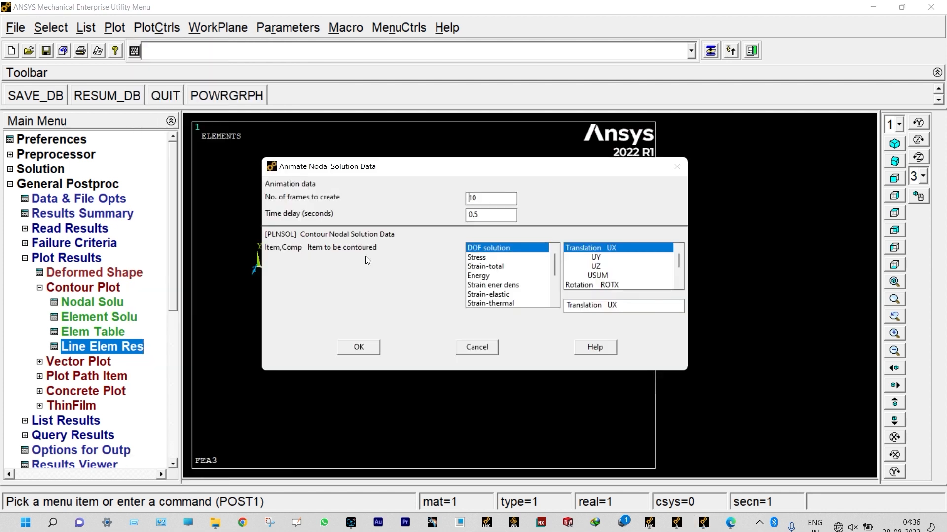
{"action": "left_click", "coordinate": [587, 259]}
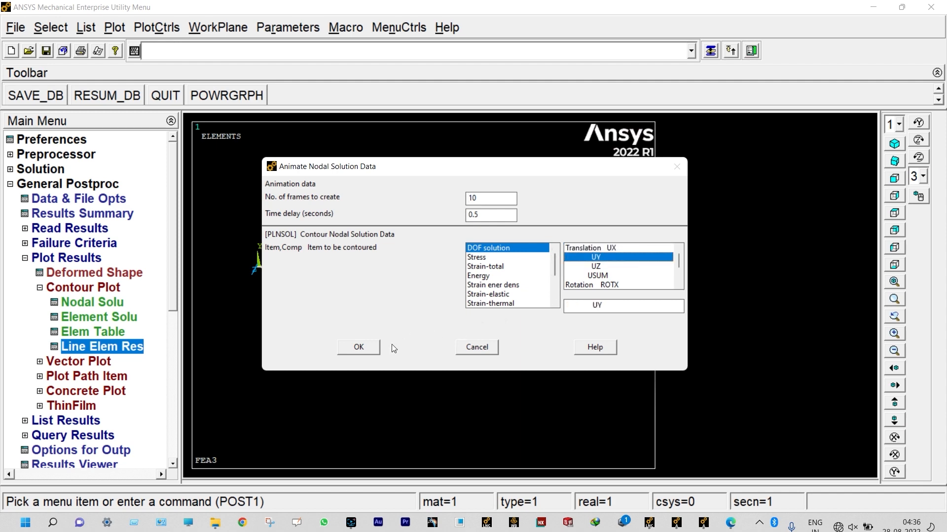
{"action": "left_click", "coordinate": [376, 347]}
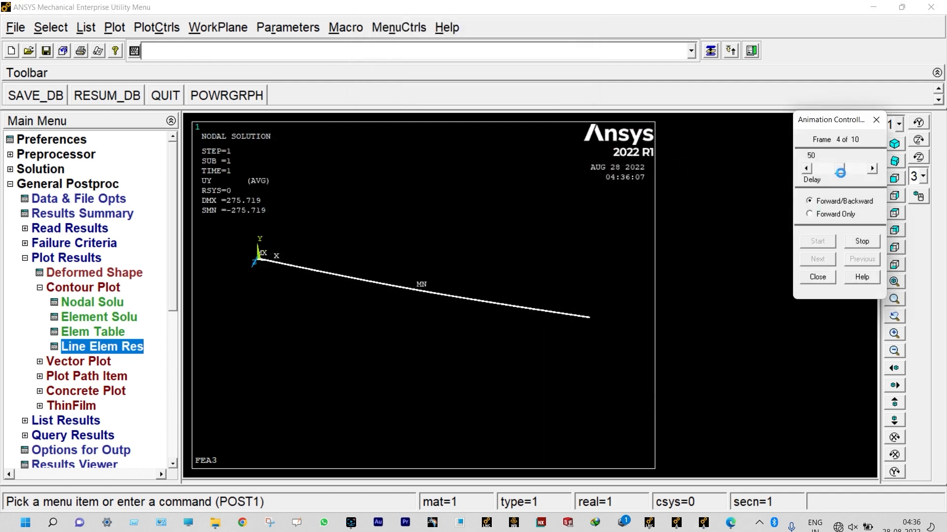
{"action": "left_click_drag", "start_coordinate": [841, 171], "coordinate": [815, 171]}
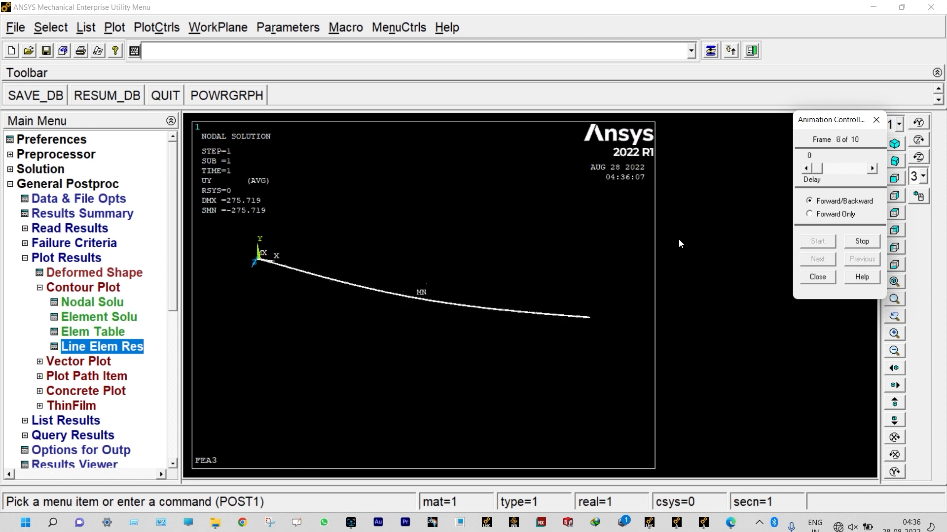
{"action": "left_click", "coordinate": [817, 279]}
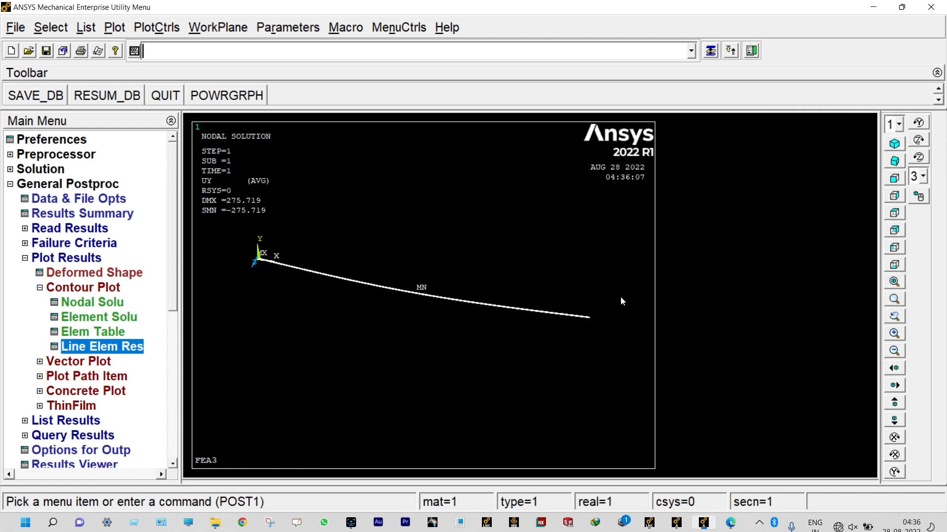